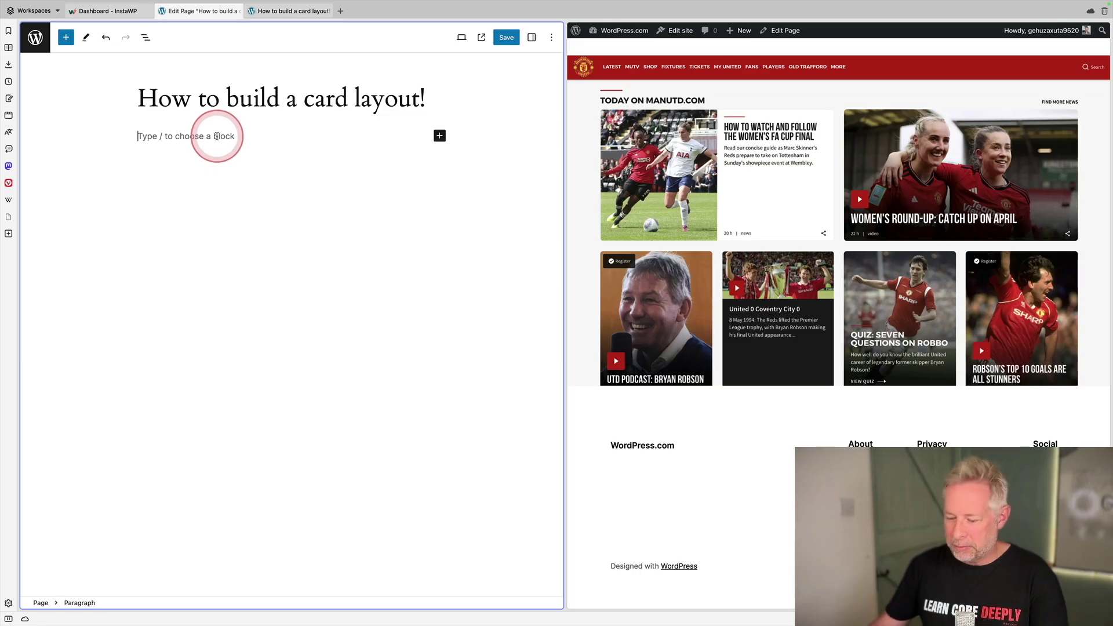
{"action": "type", "text": "/quer"}
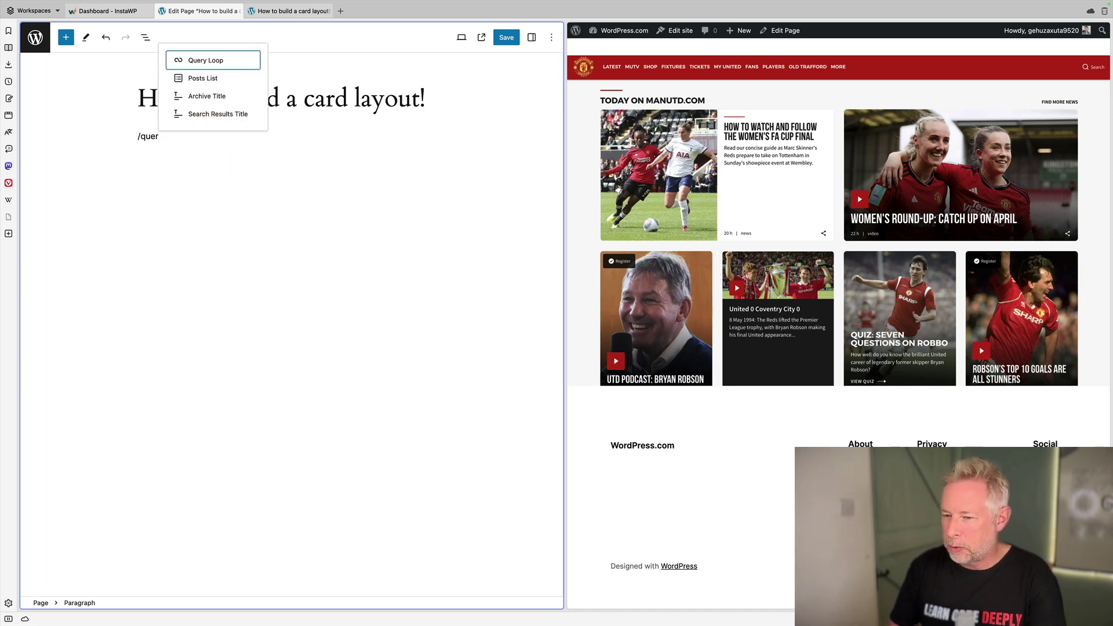
- Insert a Query Loop below the title using the Standard pattern, with image beside text
{"action": "left_click", "coordinate": [190, 60]}
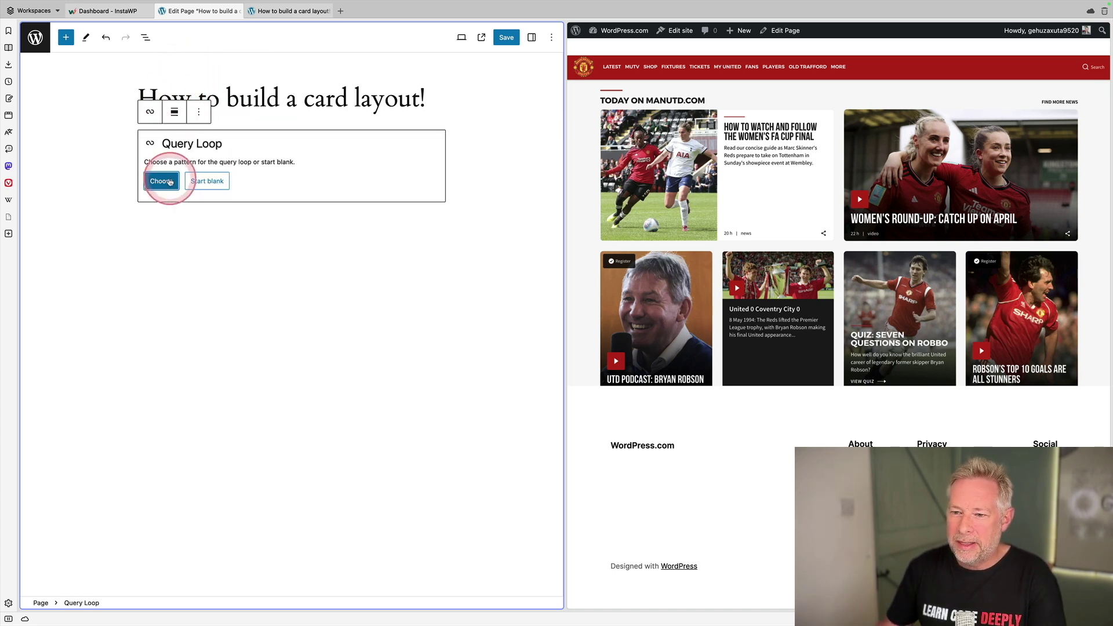
{"action": "left_click", "coordinate": [163, 181]}
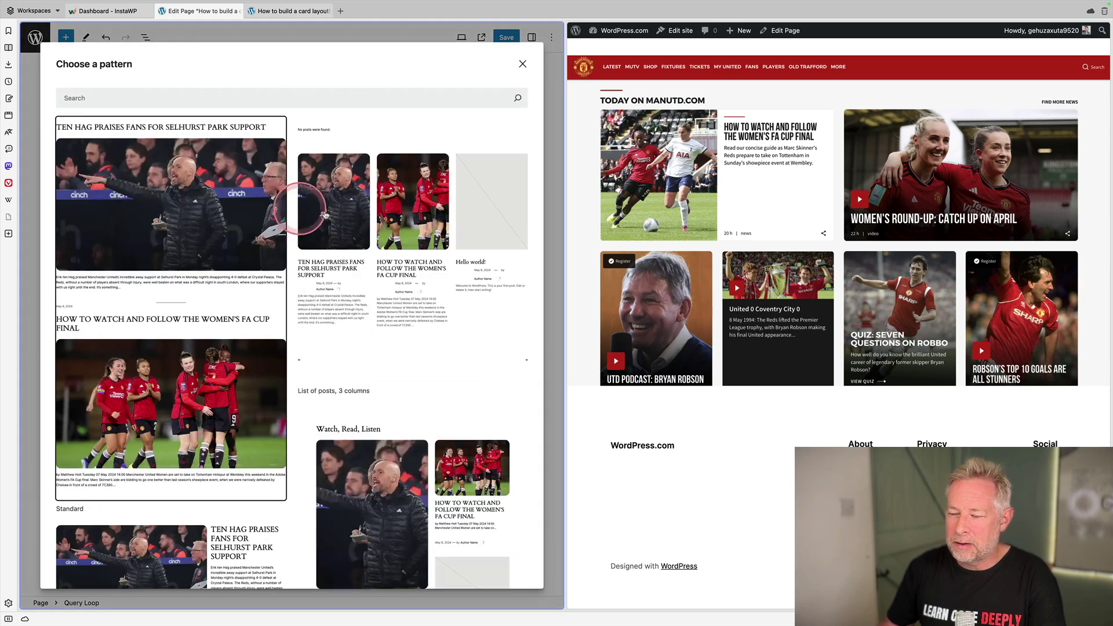
{"action": "scroll", "coordinate": [323, 321], "scroll_direction": "down", "scroll_amount": 3}
{"action": "scroll", "coordinate": [324, 322], "scroll_direction": "down", "scroll_amount": 2}
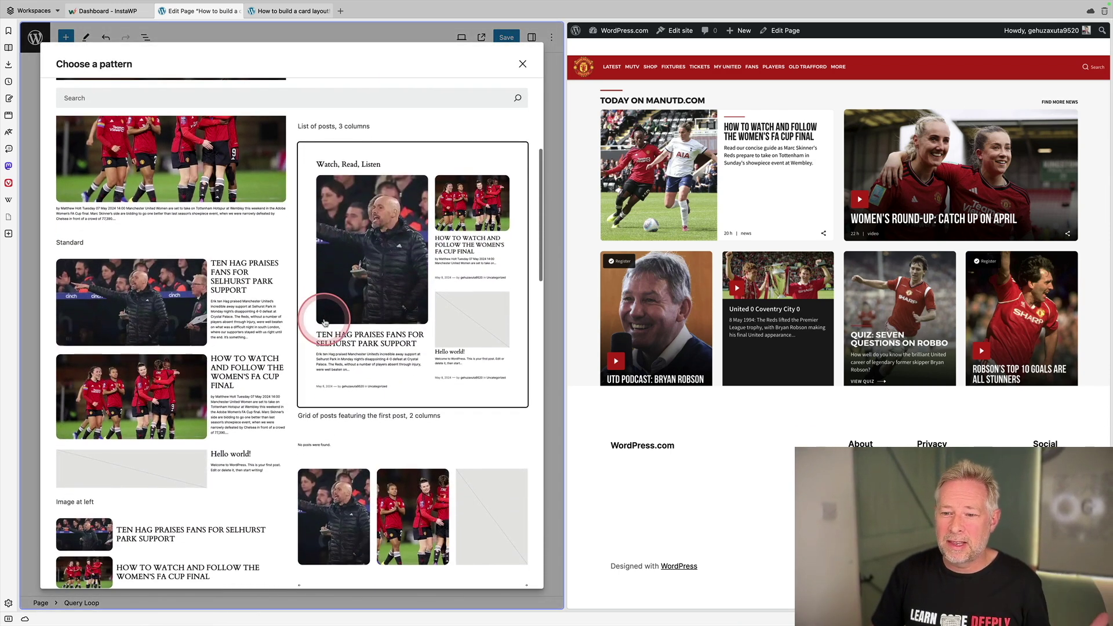
{"action": "scroll", "coordinate": [324, 322], "scroll_direction": "down", "scroll_amount": 1}
{"action": "scroll", "coordinate": [360, 325], "scroll_direction": "down", "scroll_amount": 2}
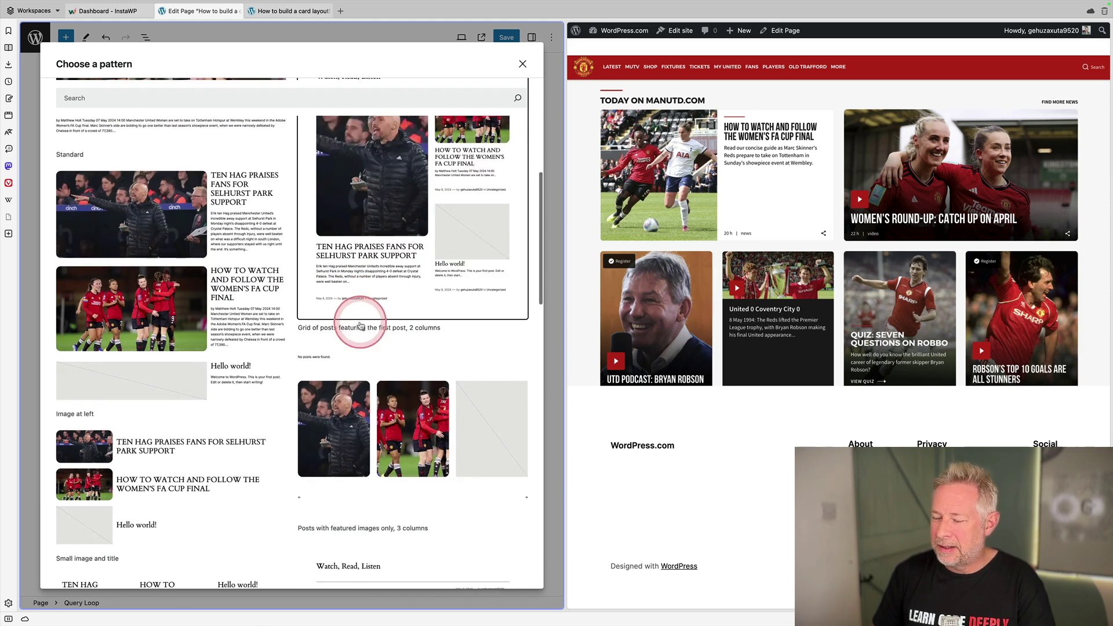
{"action": "scroll", "coordinate": [360, 325], "scroll_direction": "up", "scroll_amount": 2}
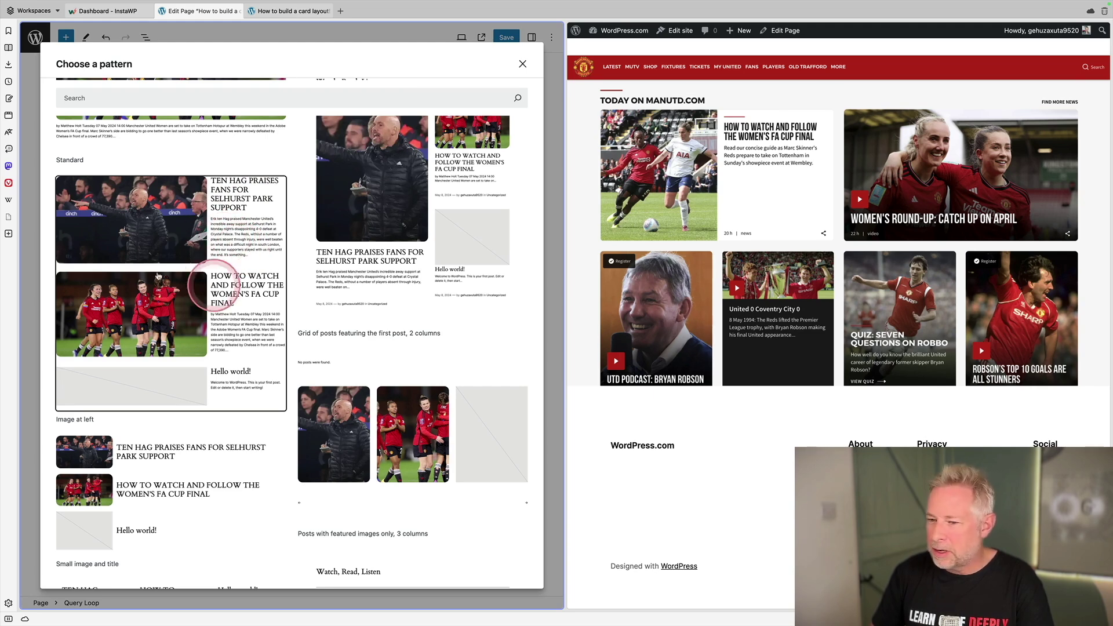
{"action": "left_click", "coordinate": [159, 252]}
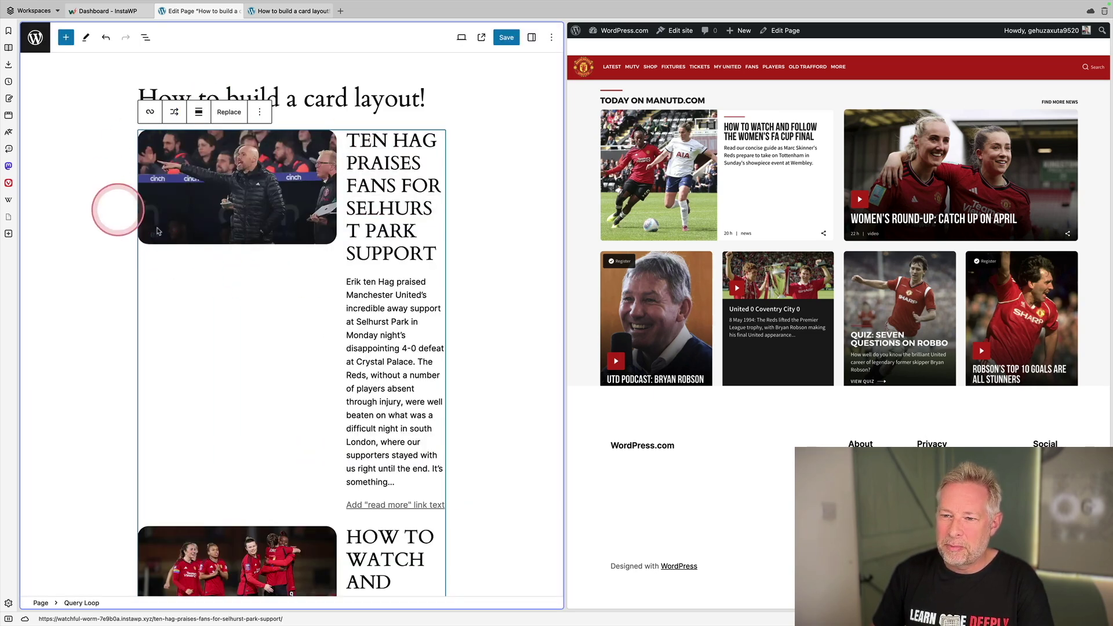
- Switch off Inherit query from template and set Items per page to 1
{"action": "left_click", "coordinate": [531, 37]}
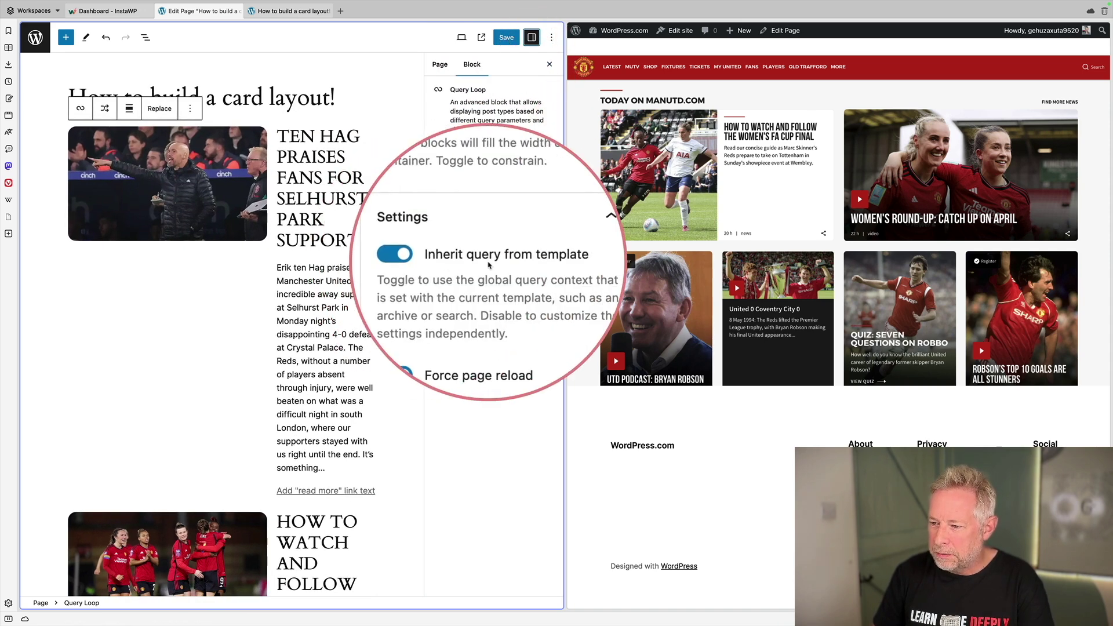
{"action": "left_click", "coordinate": [442, 259]}
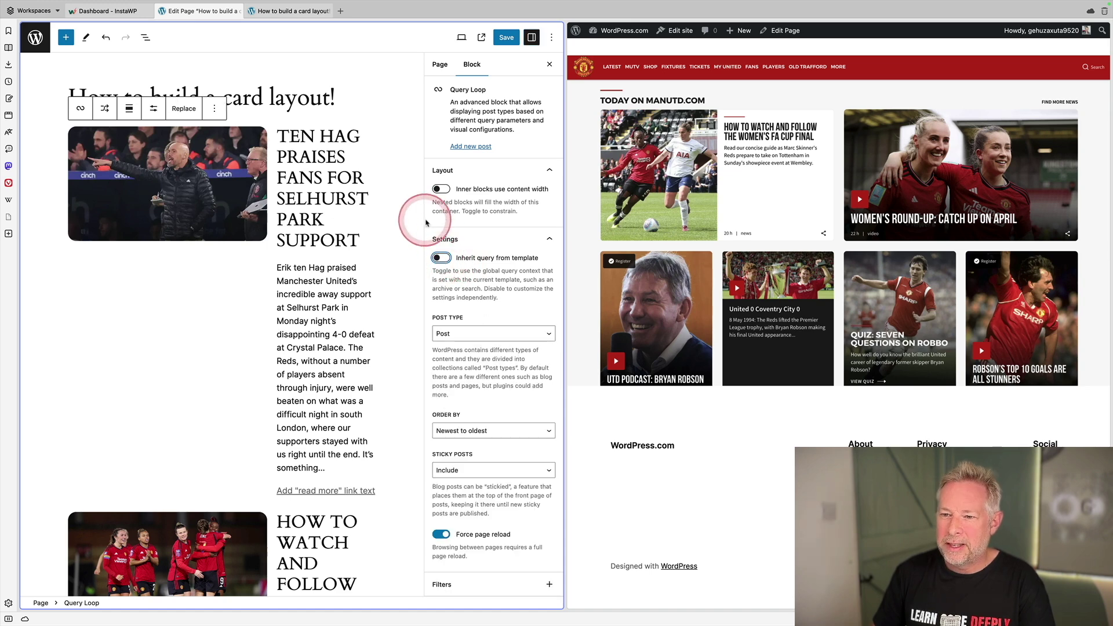
{"action": "left_click", "coordinate": [531, 36]}
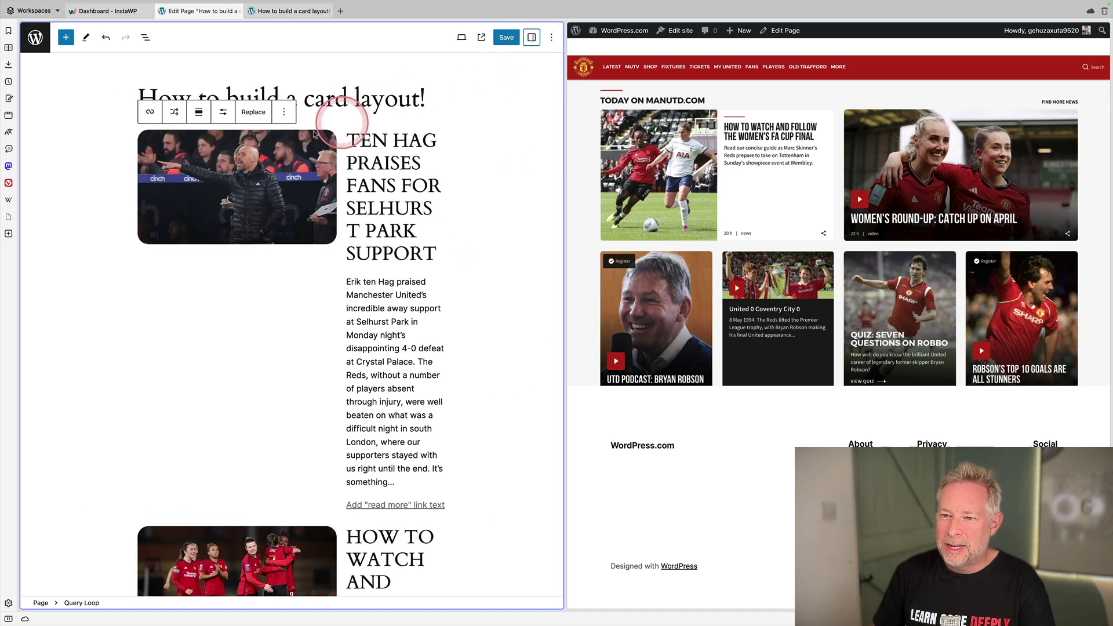
{"action": "left_click", "coordinate": [224, 113]}
{"action": "left_click", "coordinate": [301, 147]}
{"action": "type", "text": "1"}
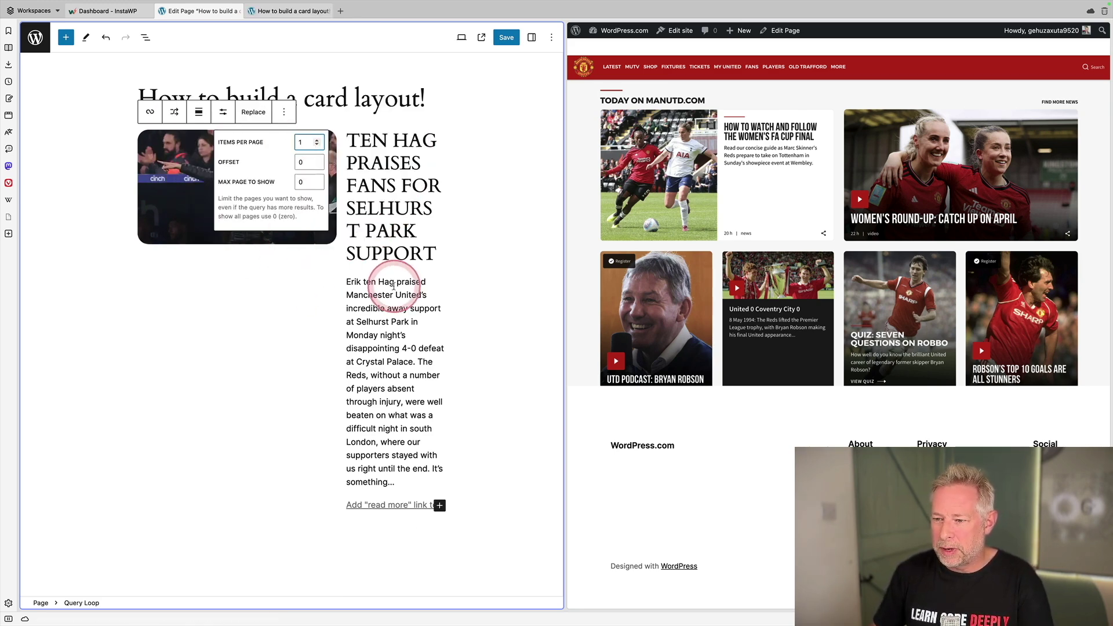
{"action": "left_click", "coordinate": [389, 228]}
- Set the post title's font size to M (medium)
{"action": "left_click", "coordinate": [532, 36]}
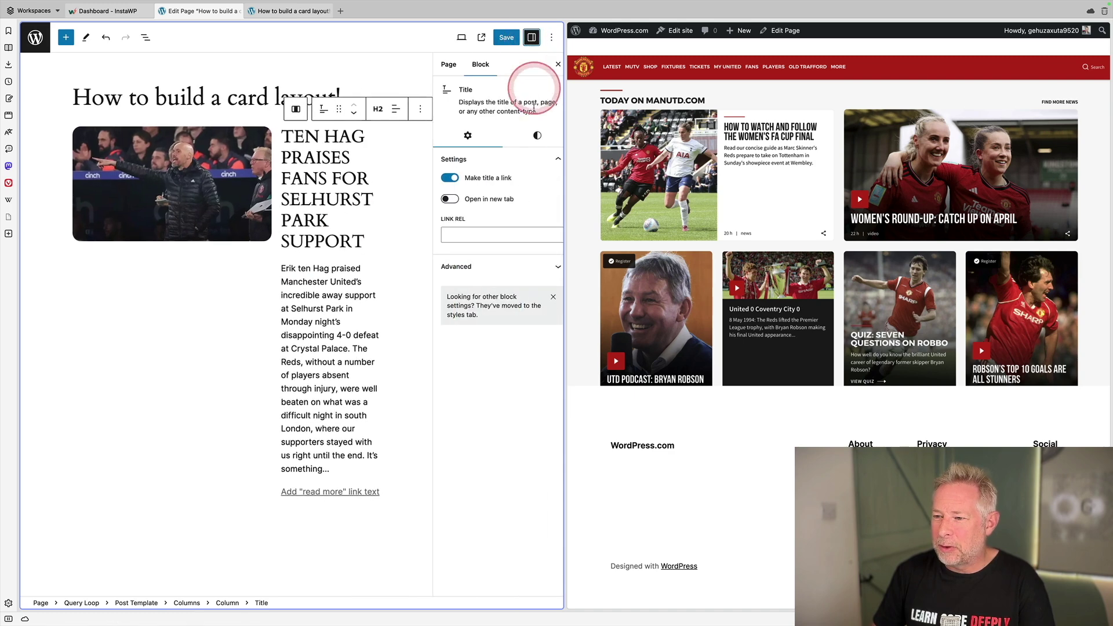
{"action": "left_click", "coordinate": [527, 135]}
{"action": "left_click", "coordinate": [470, 291]}
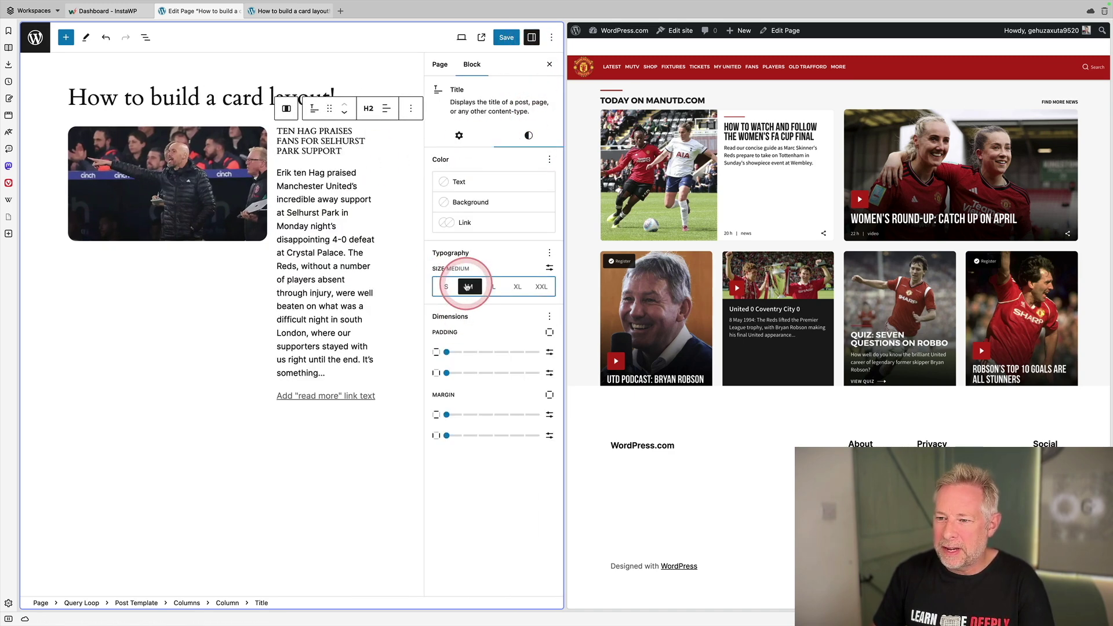
- Limit the post excerpt to a maximum of 10 words
{"action": "left_click", "coordinate": [315, 259]}
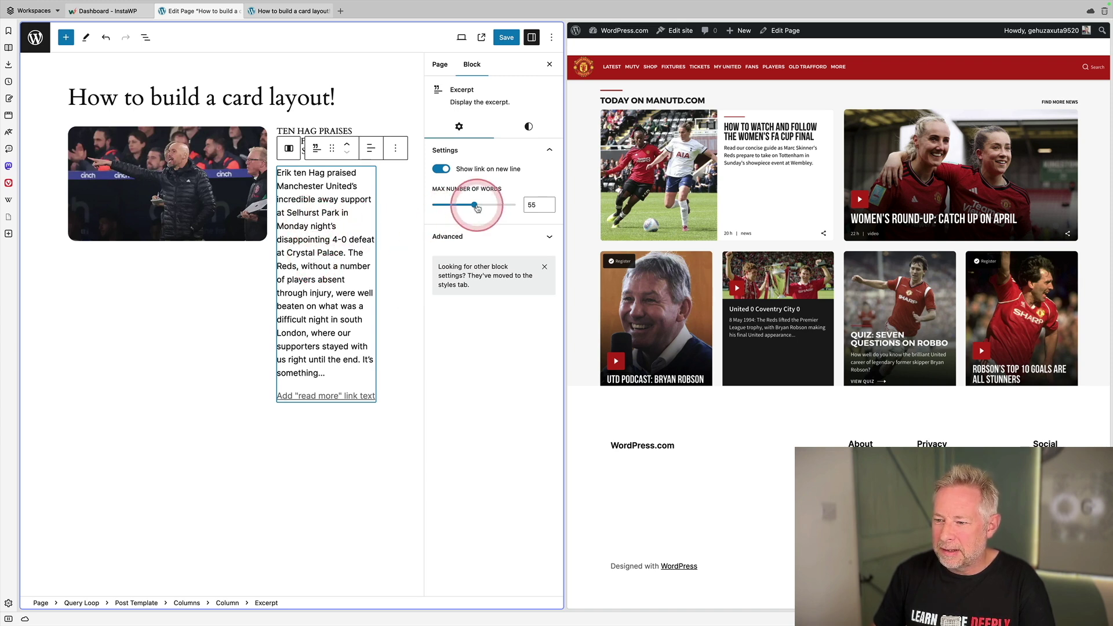
{"action": "left_click_drag", "start_coordinate": [474, 205], "coordinate": [432, 206]}
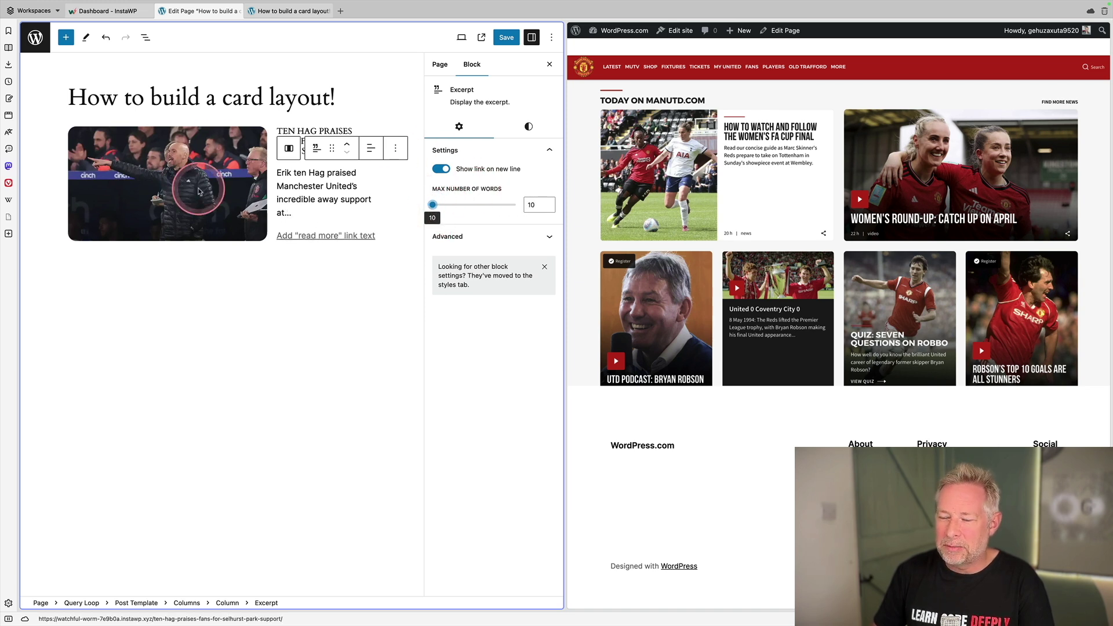
{"action": "left_click", "coordinate": [148, 40]}
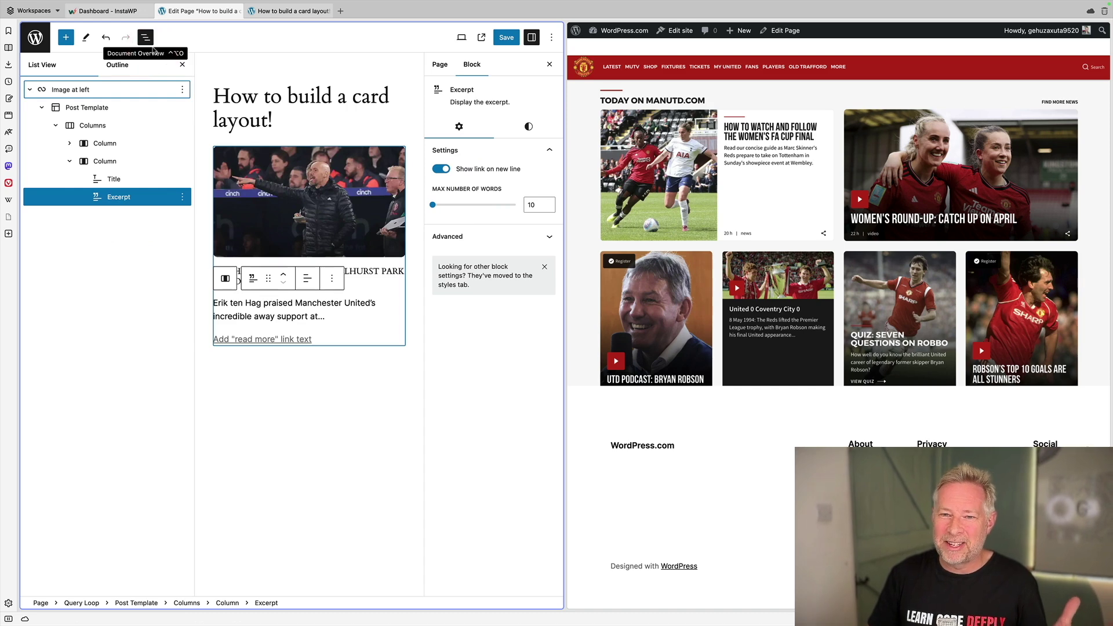
- Select the Image at left card's Columns in List View and show its settings in a wider layout
{"action": "left_click", "coordinate": [92, 90]}
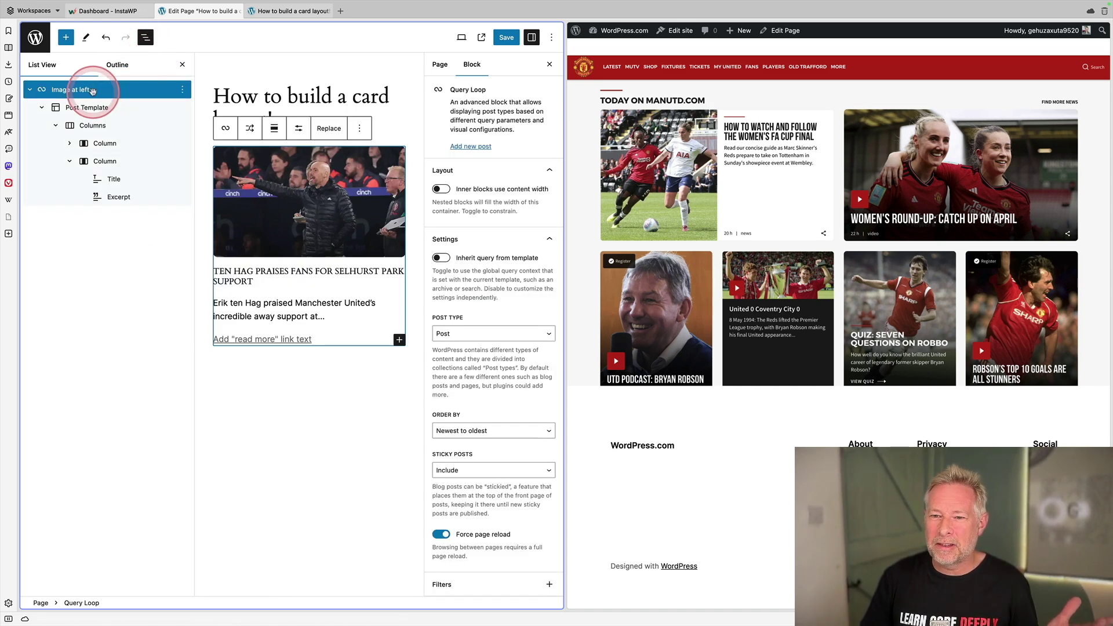
{"action": "left_click", "coordinate": [104, 126]}
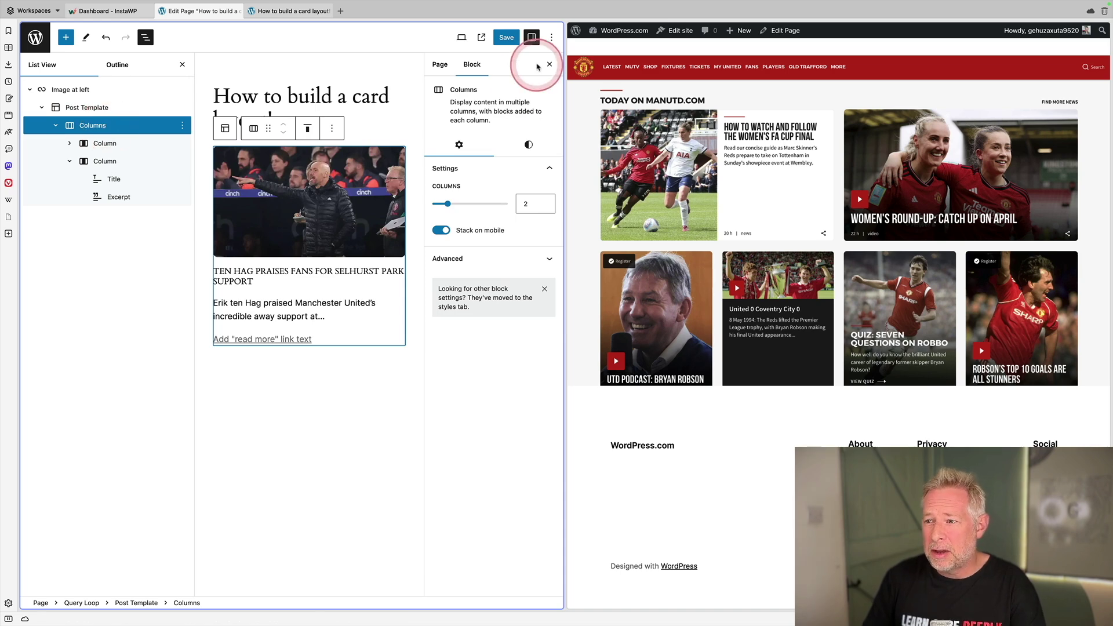
{"action": "left_click", "coordinate": [530, 37]}
{"action": "left_click", "coordinate": [566, 175]}
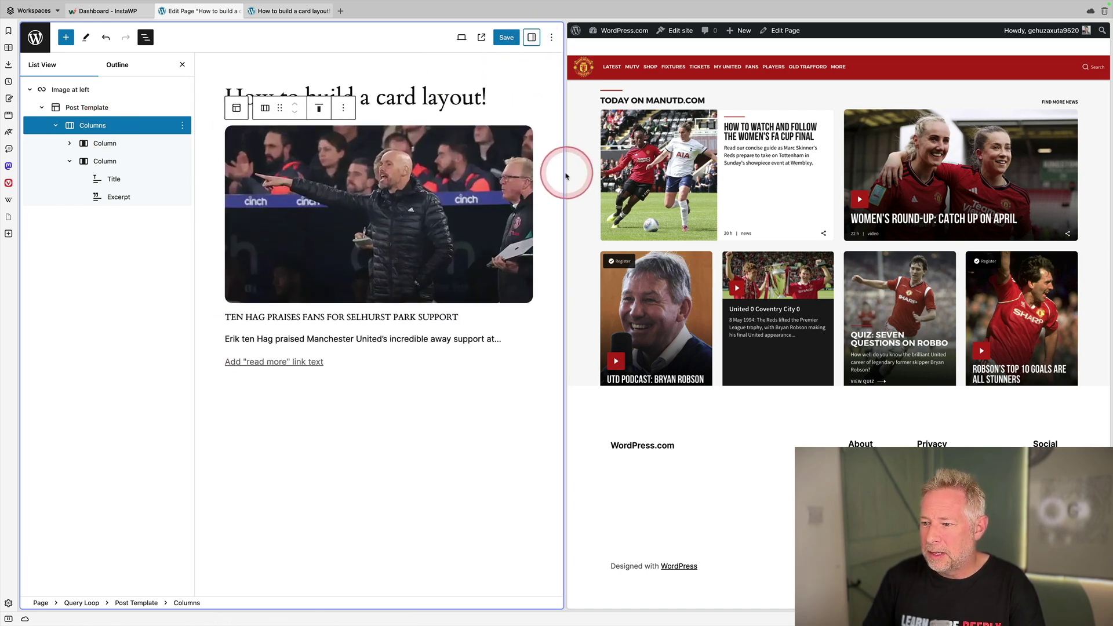
{"action": "left_click_drag", "start_coordinate": [564, 175], "coordinate": [774, 175]}
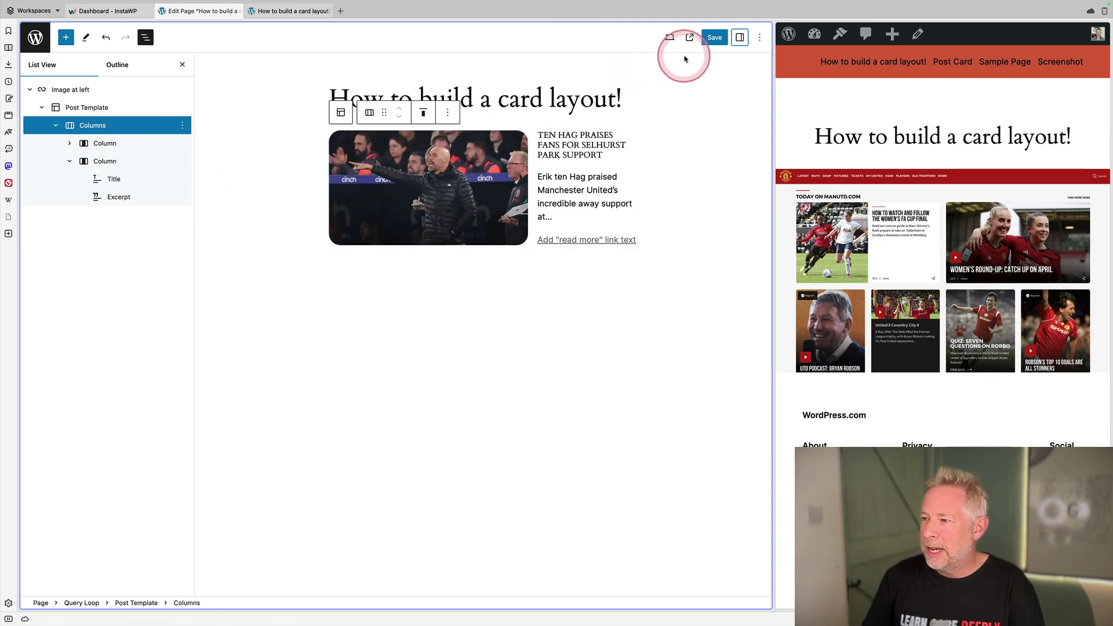
{"action": "left_click", "coordinate": [740, 37]}
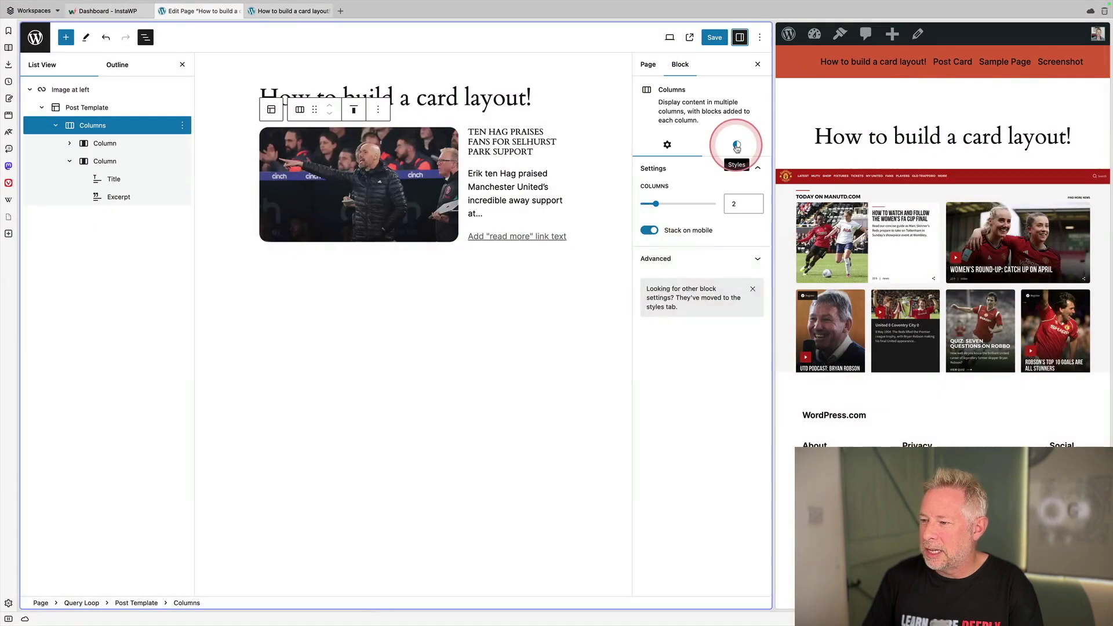
- Give the card's Columns a black background and white text
{"action": "left_click", "coordinate": [736, 146]}
{"action": "left_click", "coordinate": [696, 212]}
{"action": "left_click", "coordinate": [548, 324]}
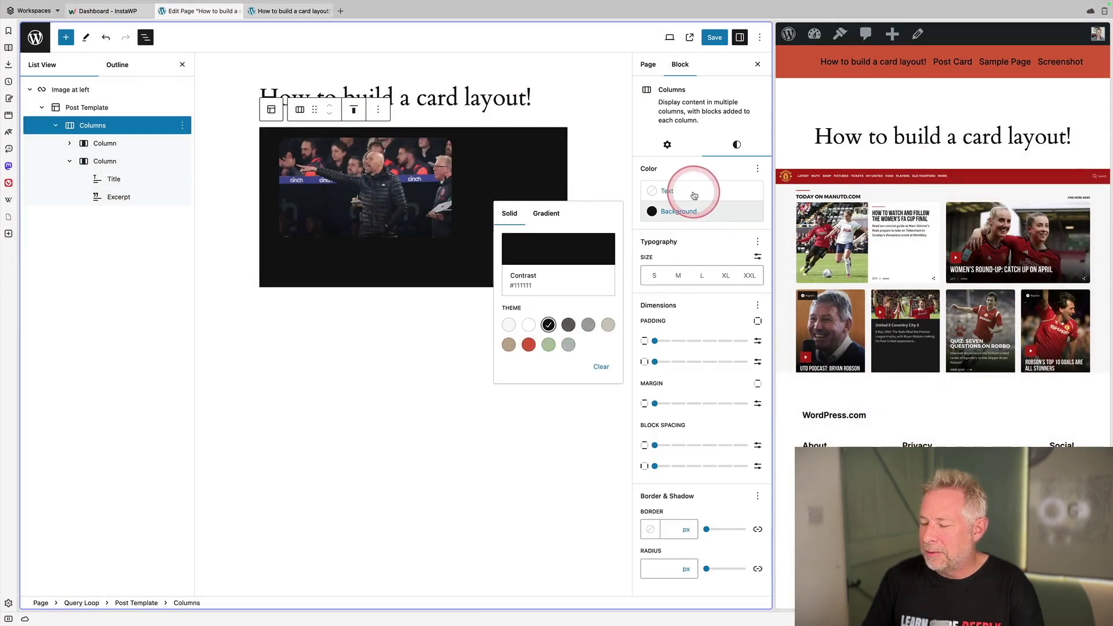
{"action": "left_click", "coordinate": [667, 191]}
{"action": "left_click", "coordinate": [528, 280]}
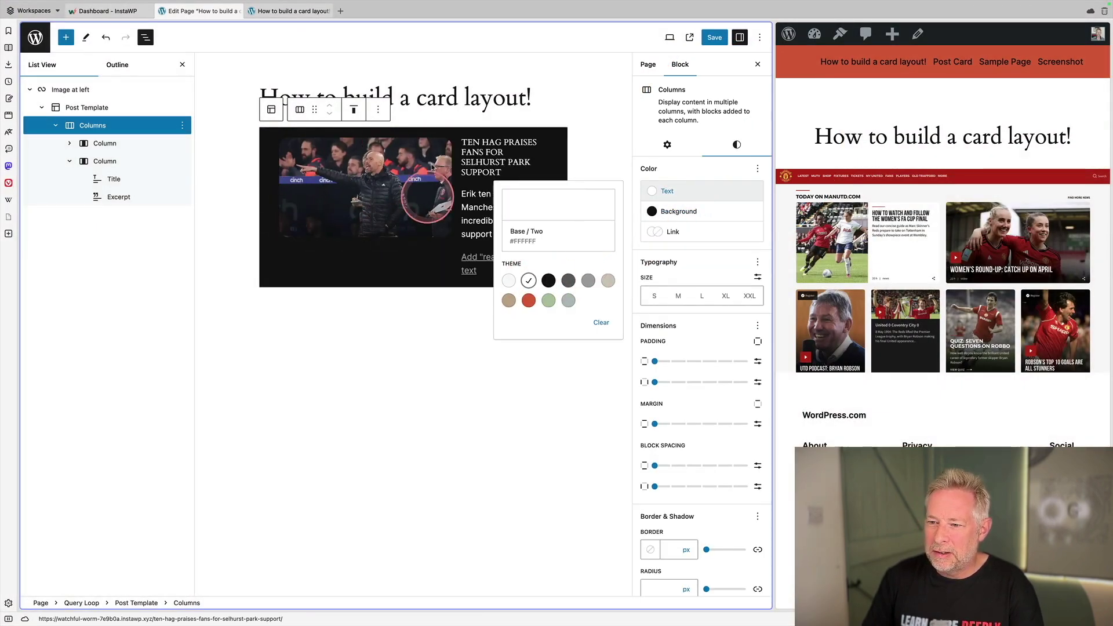
{"action": "left_click", "coordinate": [98, 126]}
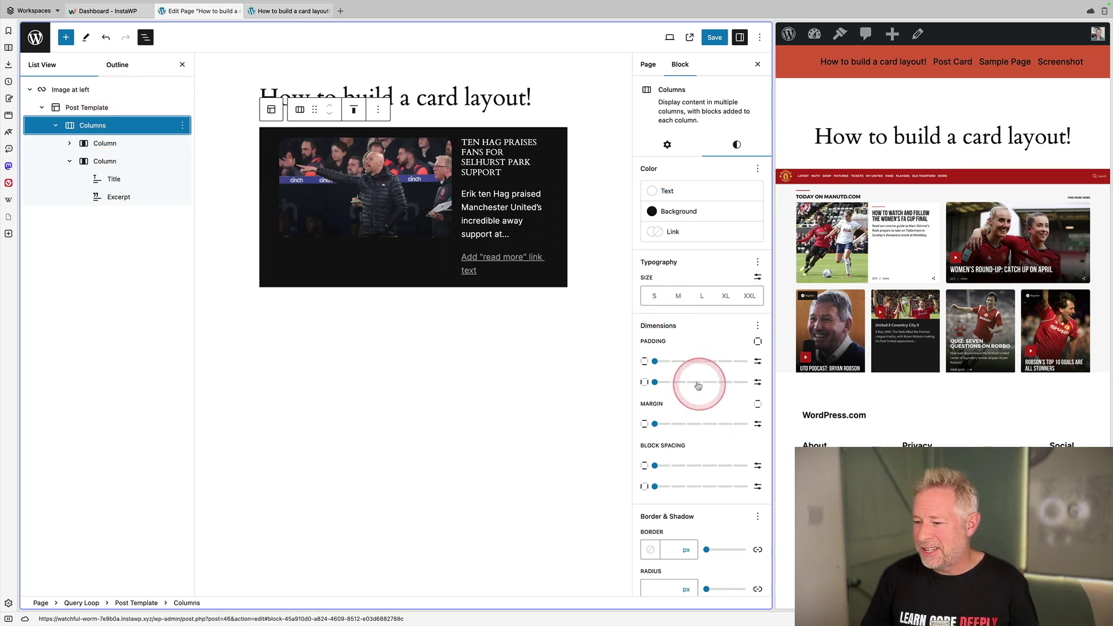
- Set the card's padding to 0 and its border radius to 25 px
{"action": "left_click_drag", "start_coordinate": [662, 364], "coordinate": [602, 365]}
{"action": "left_click", "coordinate": [654, 382]}
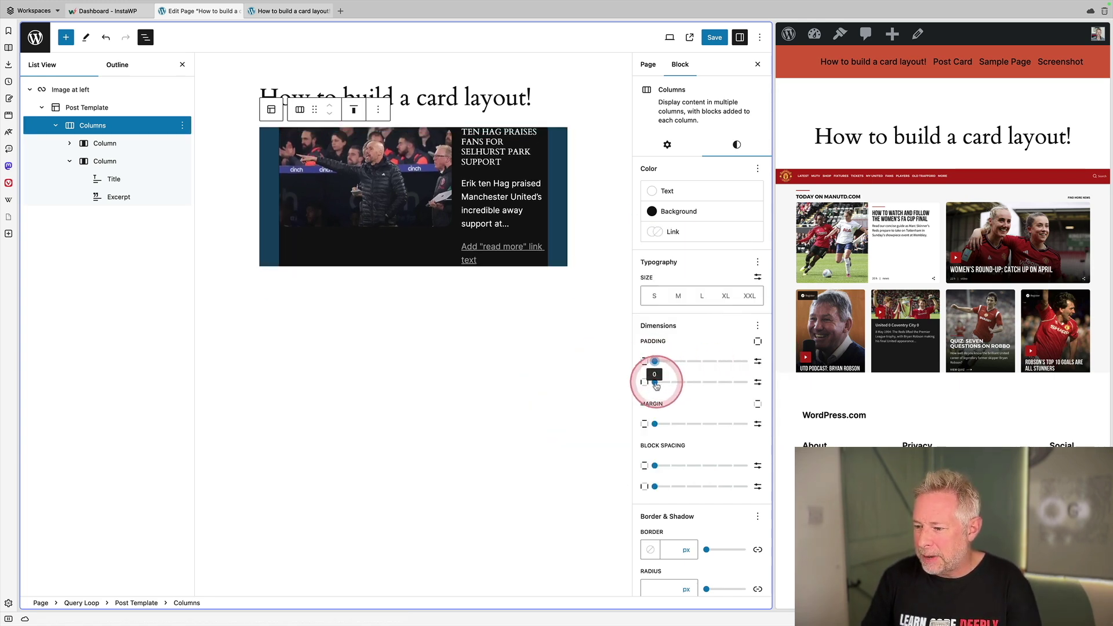
{"action": "left_click_drag", "start_coordinate": [655, 382], "coordinate": [600, 392]}
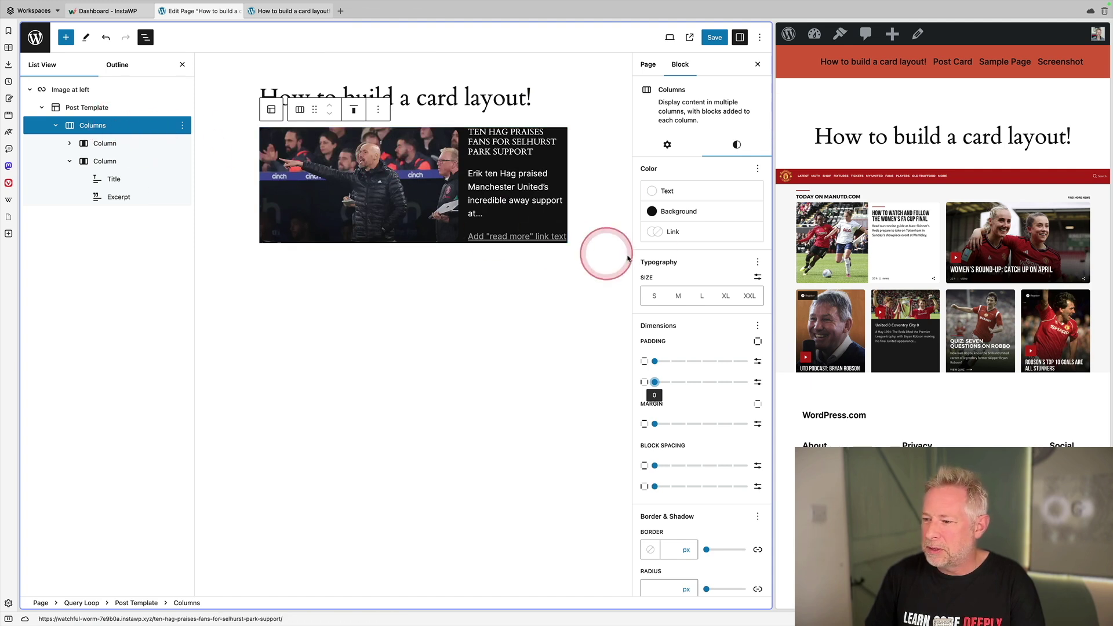
{"action": "scroll", "coordinate": [734, 390], "scroll_direction": "down", "scroll_amount": 1}
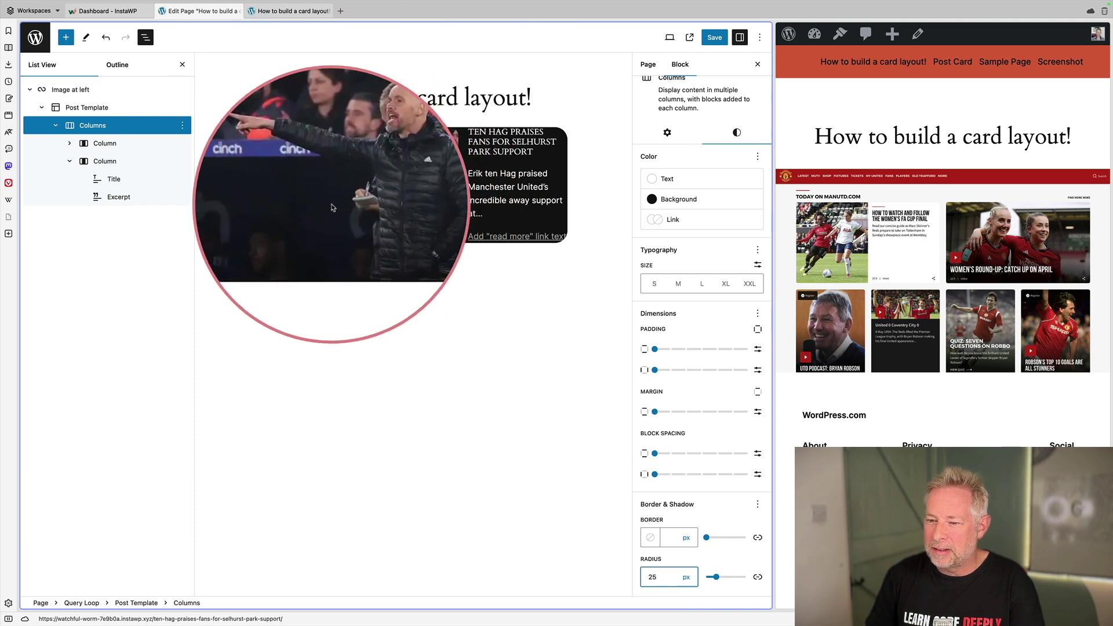
{"action": "left_click", "coordinate": [352, 164]}
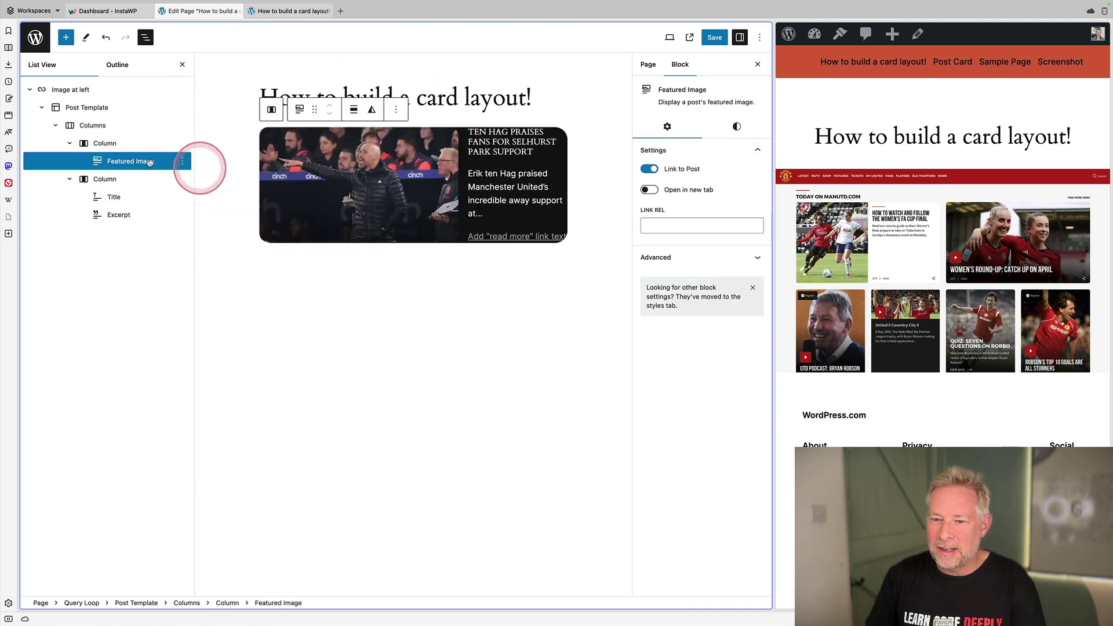
- Change the image column's width from 66.66% to 50%
{"action": "left_click", "coordinate": [122, 144]}
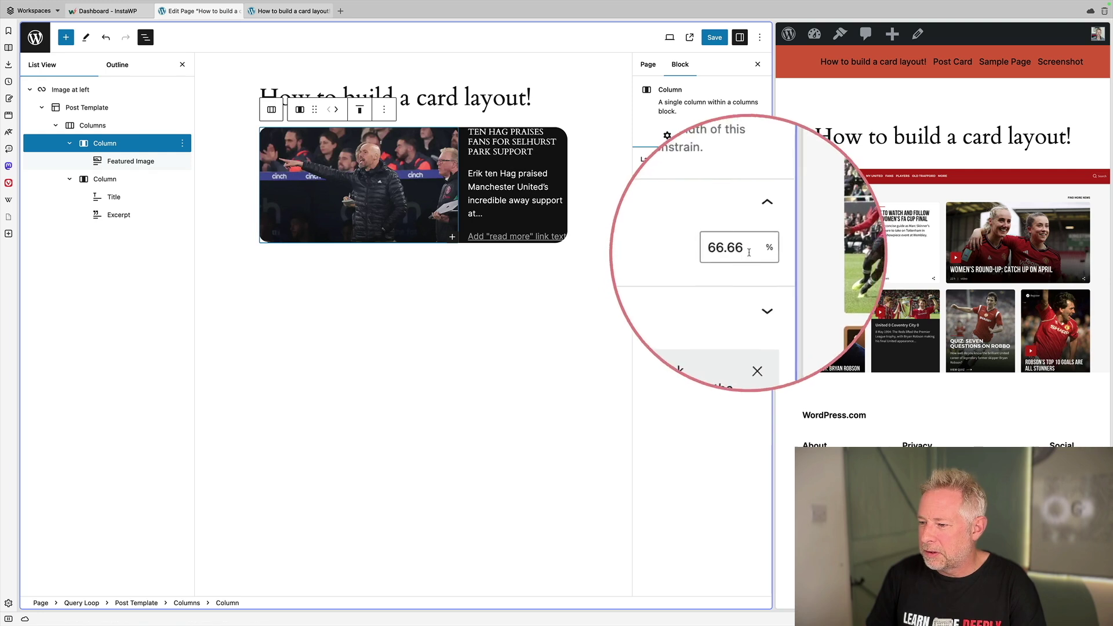
{"action": "left_click_drag", "start_coordinate": [749, 250], "coordinate": [703, 252]}
{"action": "type", "text": "50"}
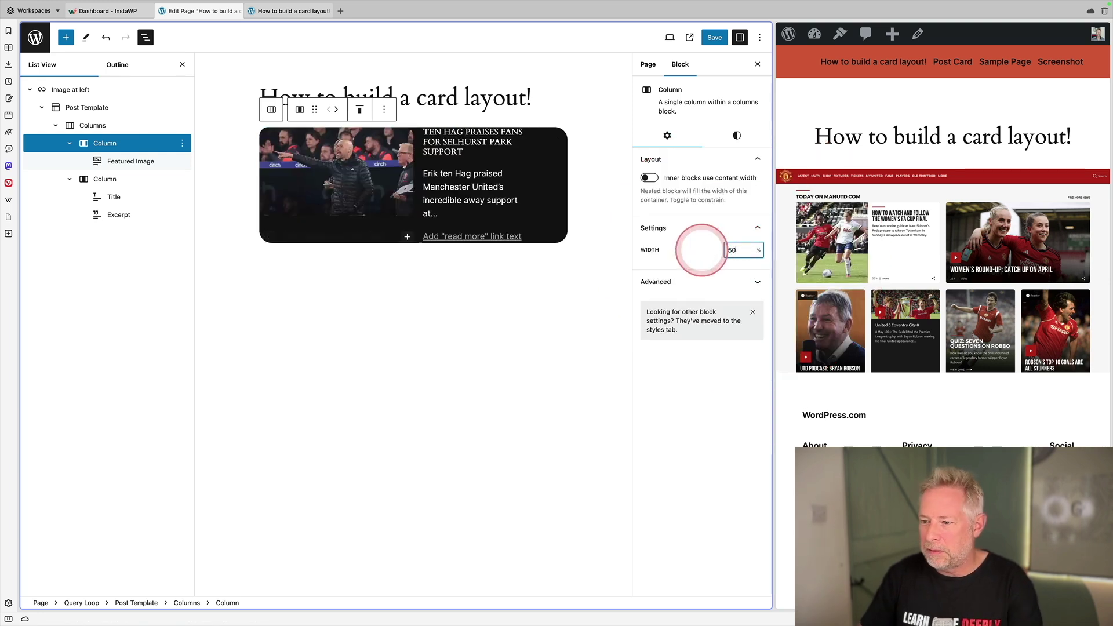
{"action": "left_click", "coordinate": [747, 251]}
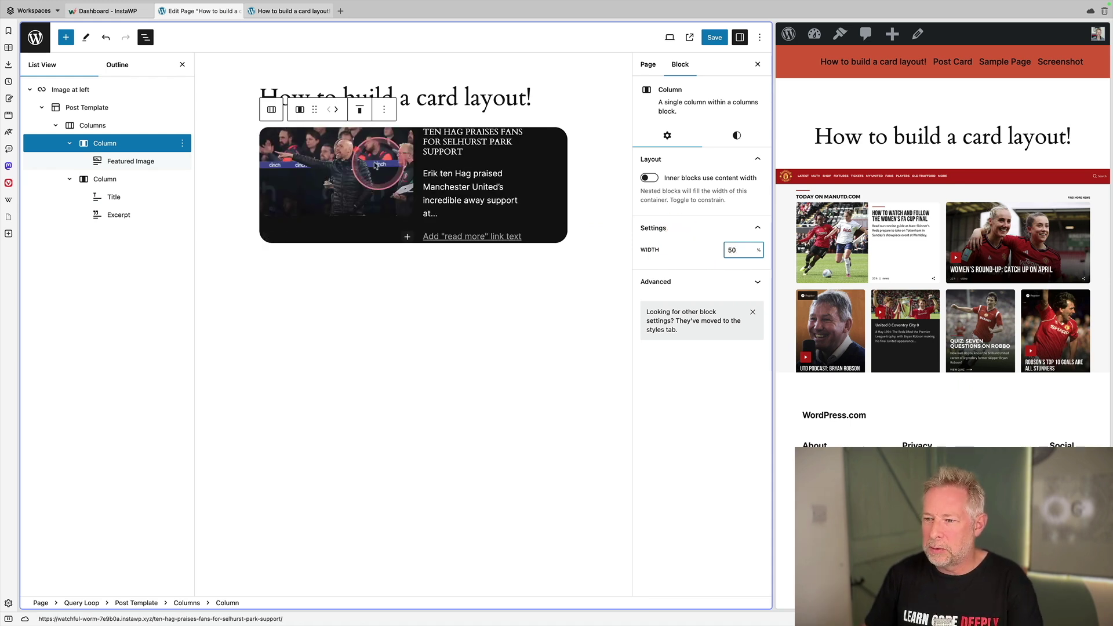
{"action": "left_click", "coordinate": [329, 162]}
{"action": "left_click", "coordinate": [278, 154]}
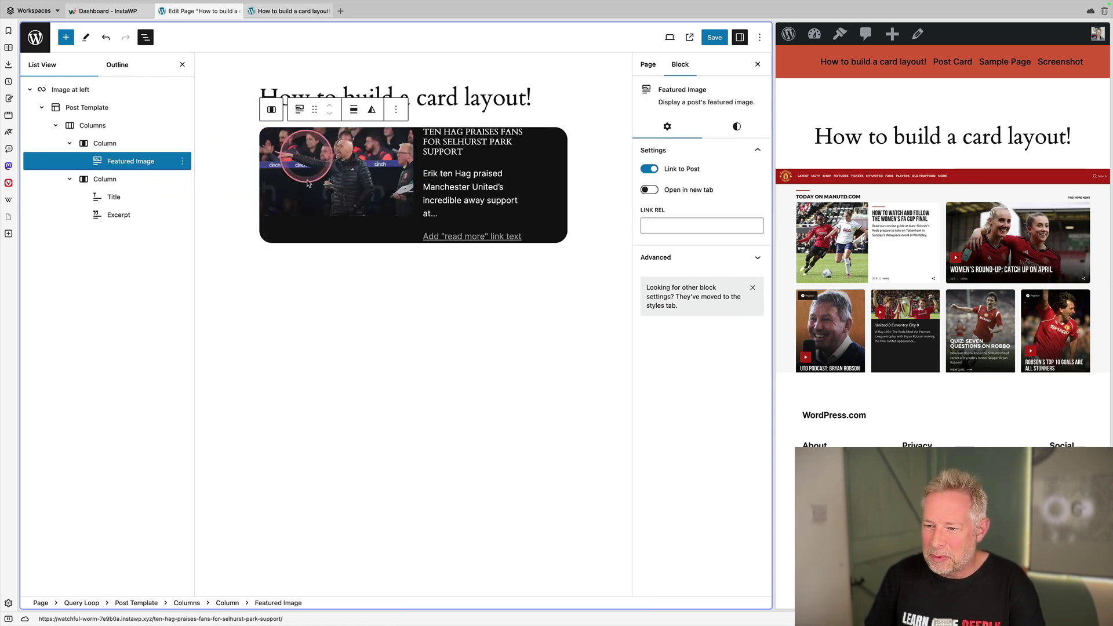
- Set the featured image's aspect ratio to 9:16 portrait
{"action": "left_click", "coordinate": [142, 162]}
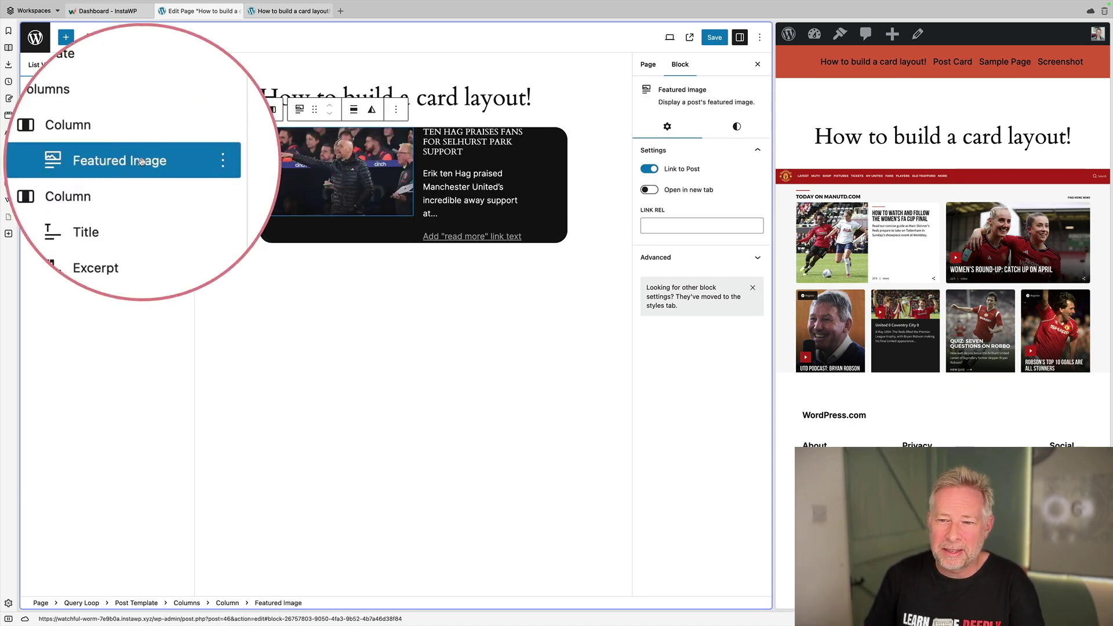
{"action": "left_click", "coordinate": [737, 125]}
{"action": "scroll", "coordinate": [708, 374], "scroll_direction": "down", "scroll_amount": 1}
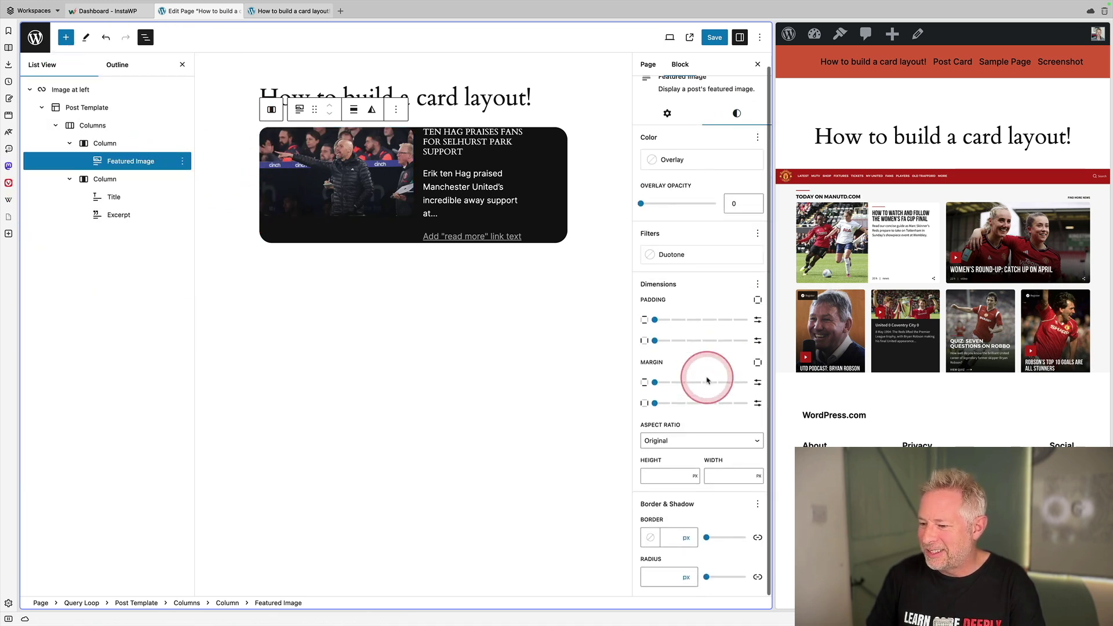
{"action": "left_click", "coordinate": [705, 445]}
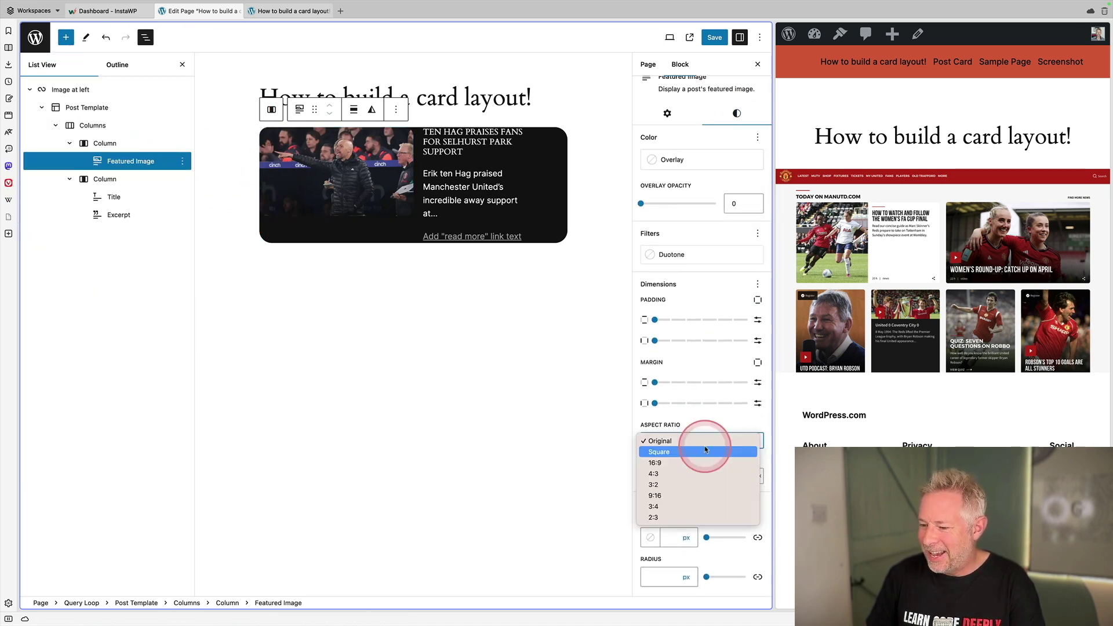
{"action": "left_click", "coordinate": [668, 496]}
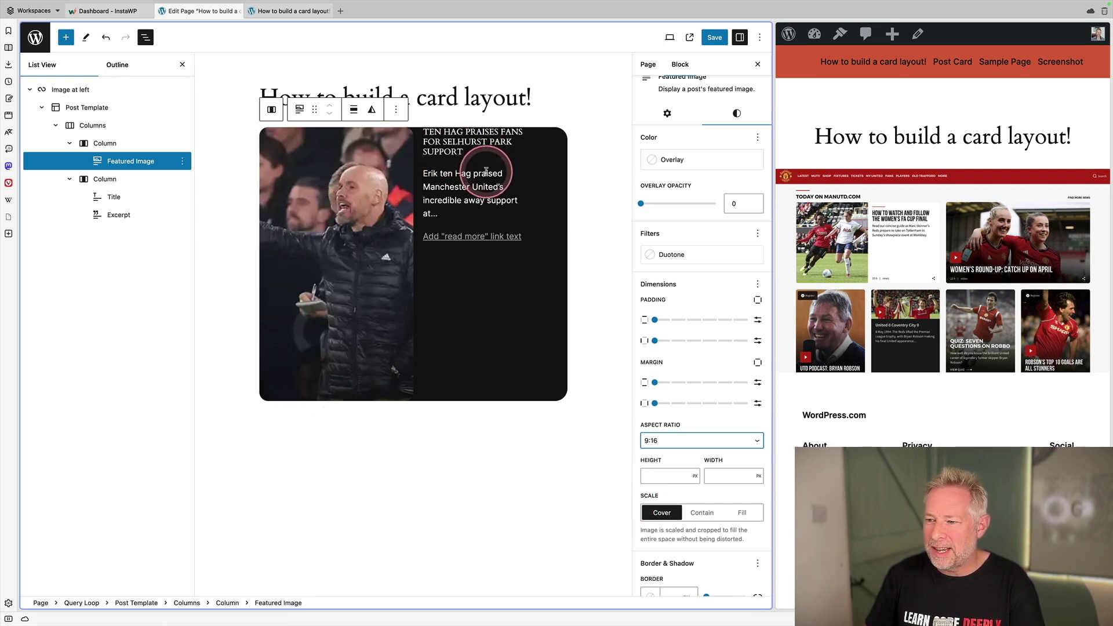
{"action": "left_click", "coordinate": [114, 181]}
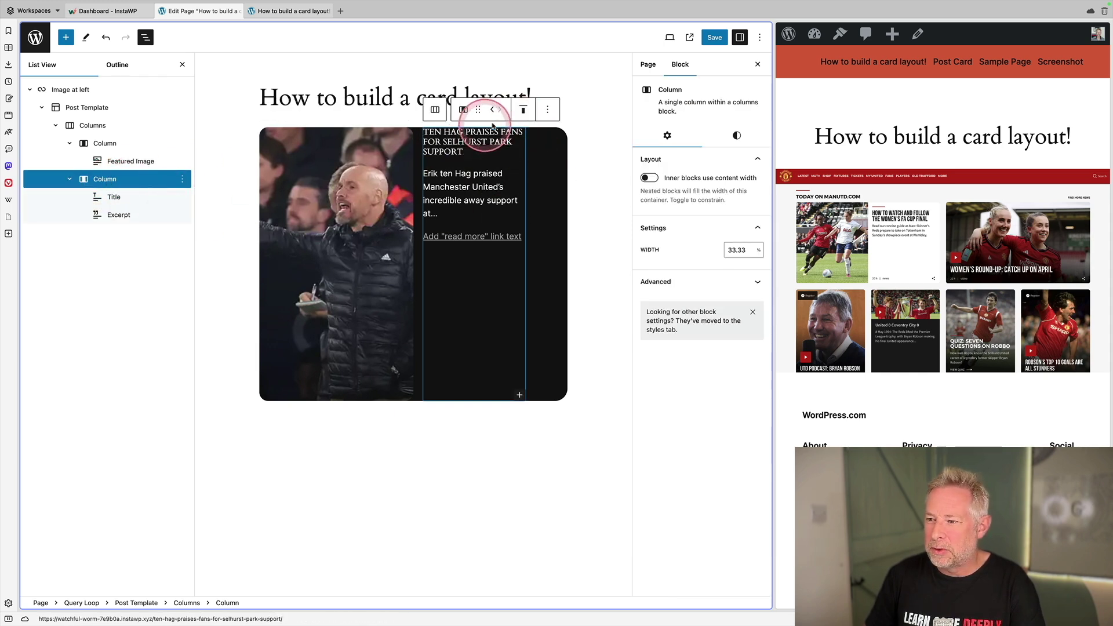
- Align the text column to the middle and change the excerpt link to 'Read more'
{"action": "left_click", "coordinate": [524, 111]}
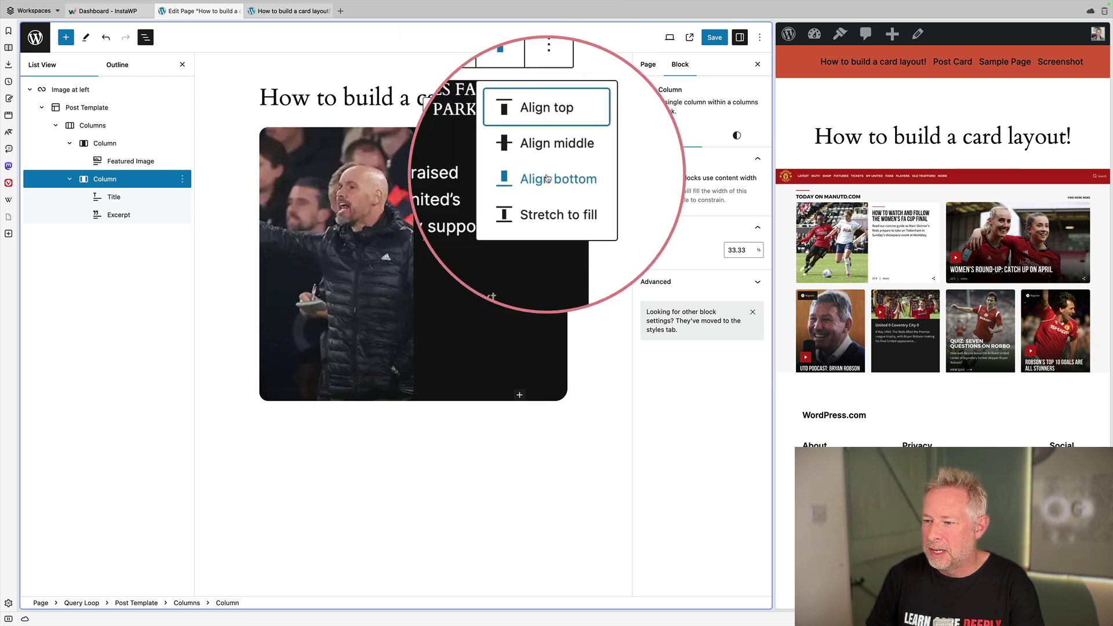
{"action": "left_click", "coordinate": [541, 157]}
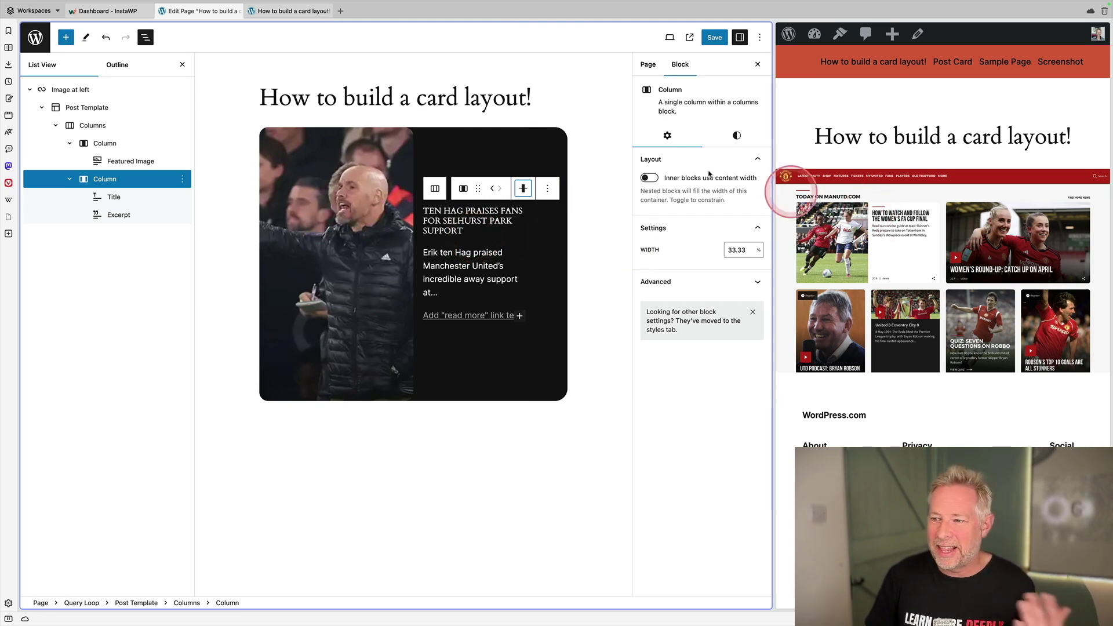
{"action": "left_click", "coordinate": [483, 184]}
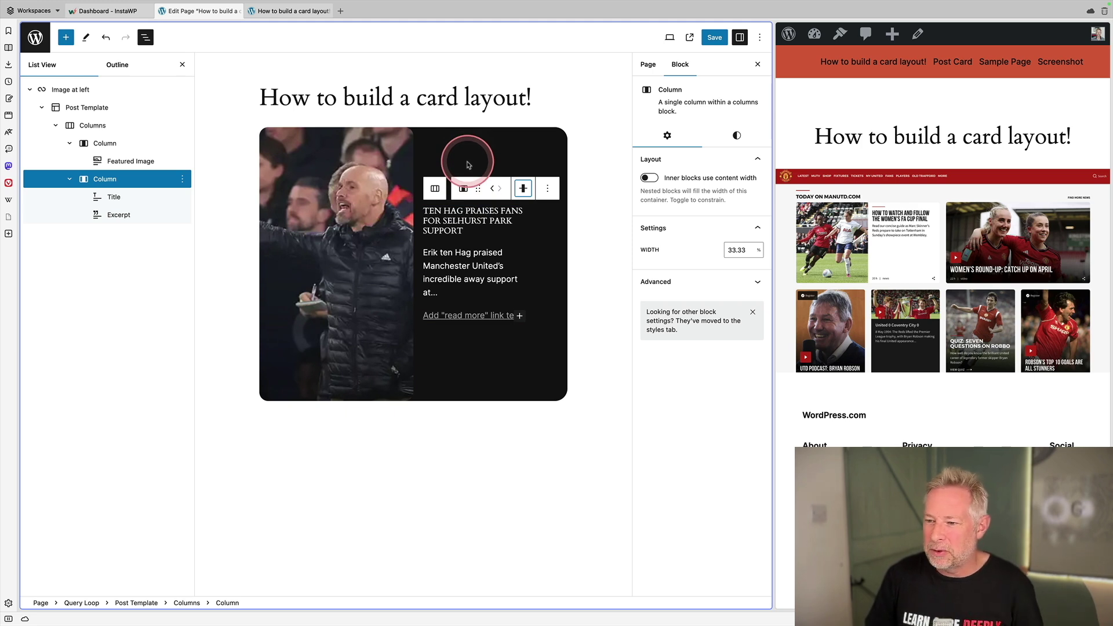
{"action": "left_click", "coordinate": [470, 316]}
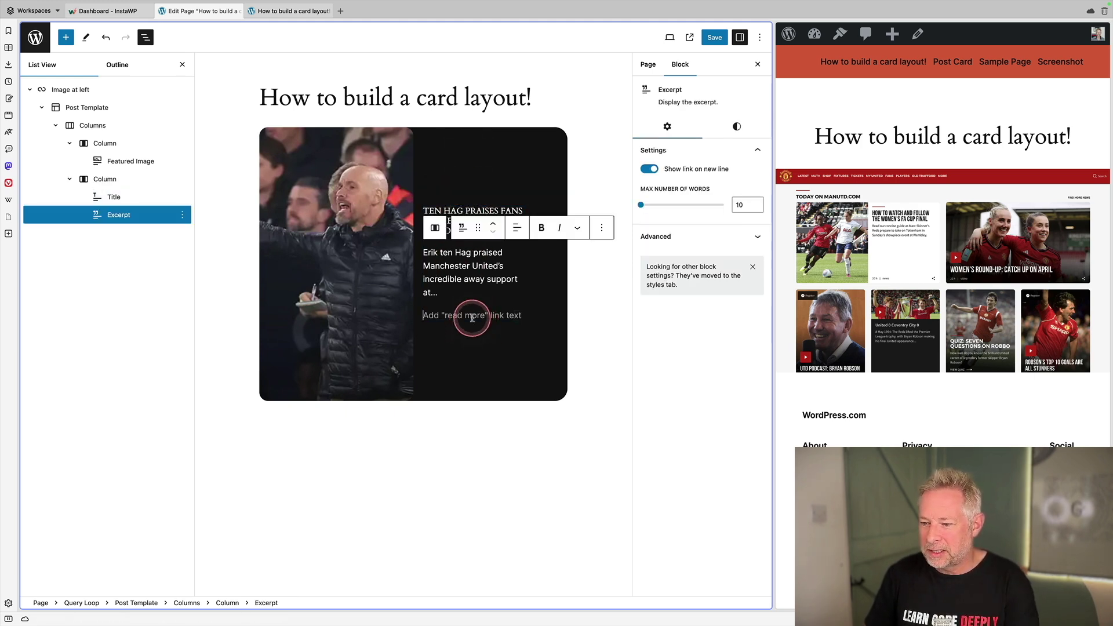
{"action": "type", "text": "Read more"}
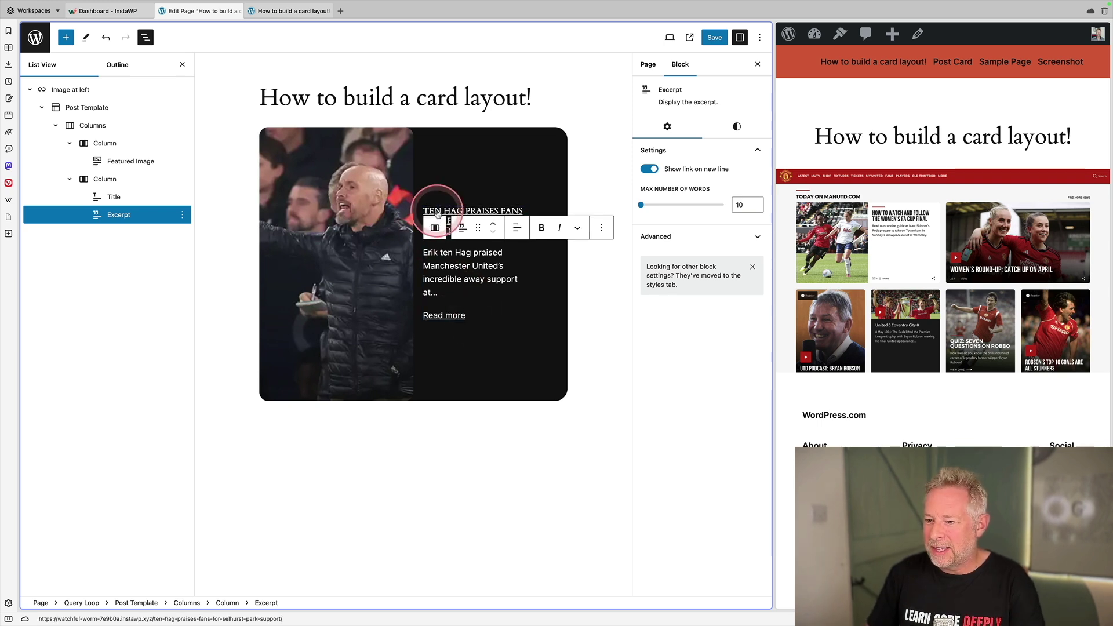
- Set the post title's font size to L (large)
{"action": "left_click", "coordinate": [441, 208]}
{"action": "left_click", "coordinate": [739, 138]}
{"action": "left_click", "coordinate": [702, 347]}
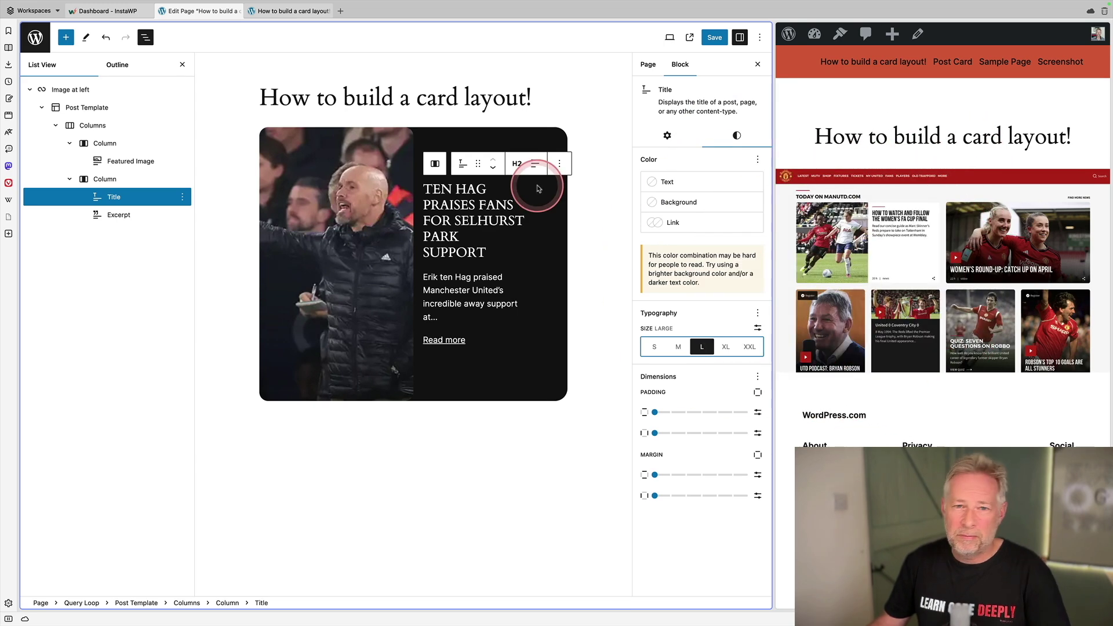
- Unlink the featured image's corner radii and set the right-hand corners to 0
{"action": "left_click", "coordinate": [369, 202]}
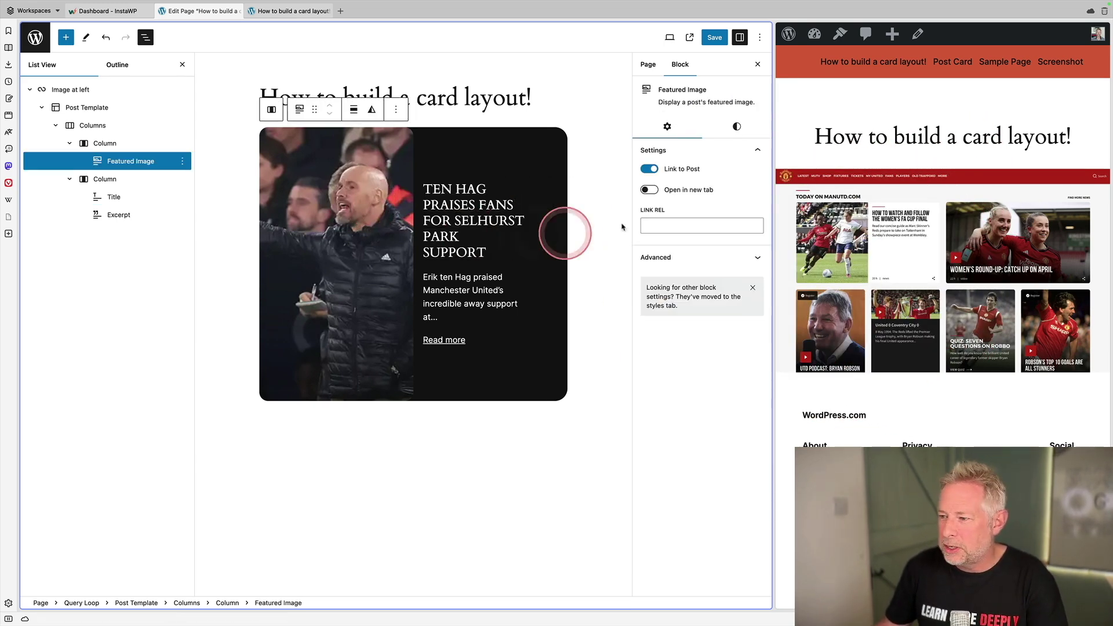
{"action": "left_click", "coordinate": [737, 127]}
{"action": "scroll", "coordinate": [720, 374], "scroll_direction": "down", "scroll_amount": 2}
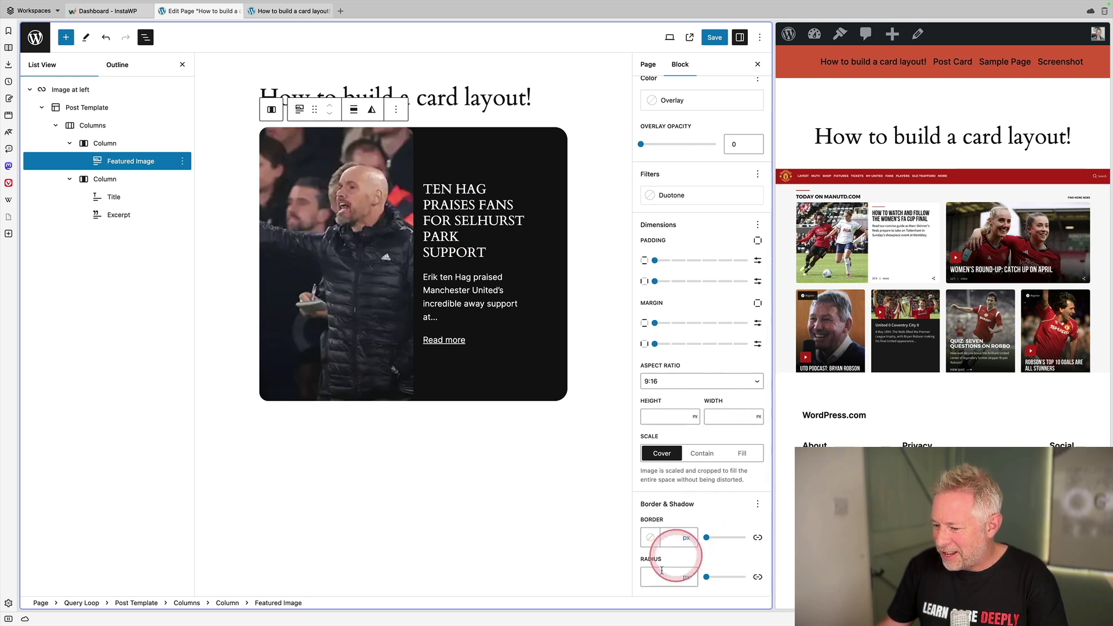
{"action": "left_click", "coordinate": [758, 578]}
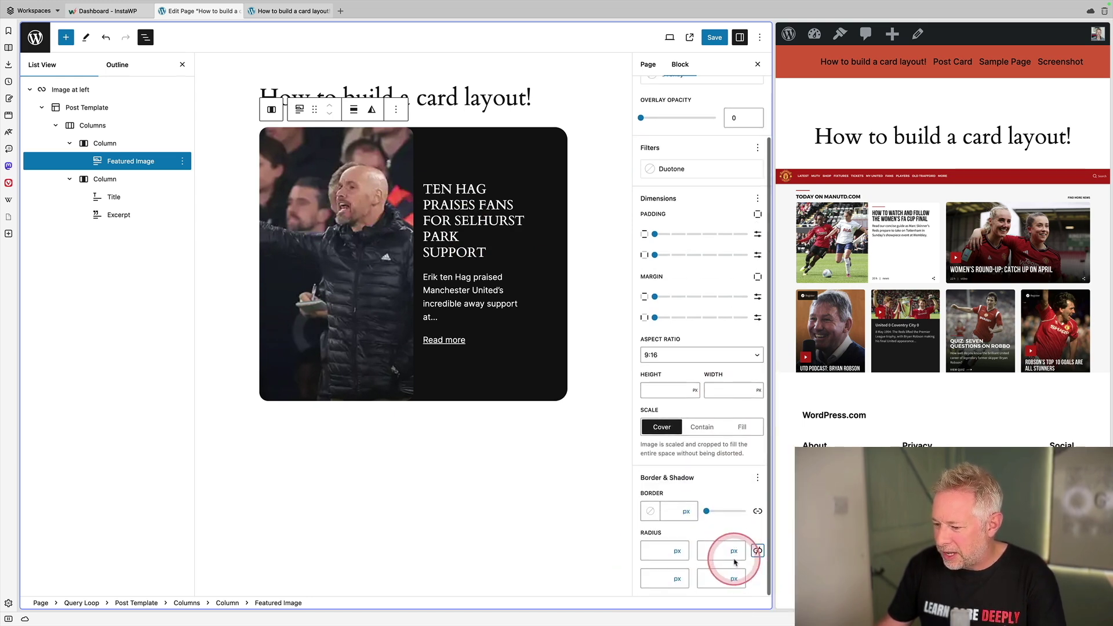
{"action": "left_click", "coordinate": [704, 550]}
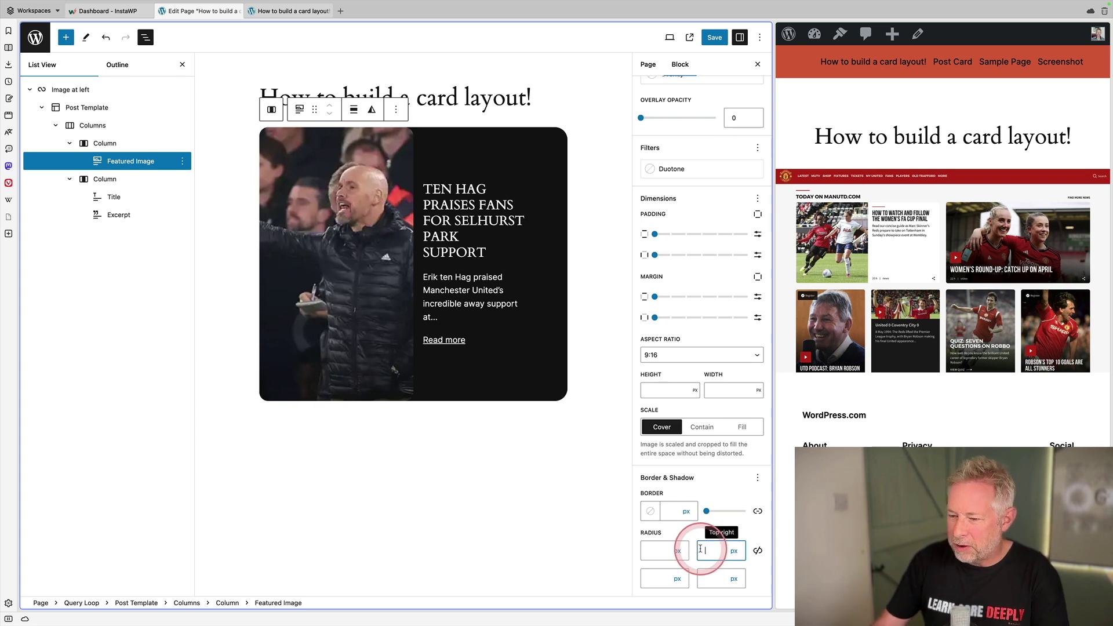
{"action": "type", "text": "0"}
{"action": "left_click", "coordinate": [665, 551]}
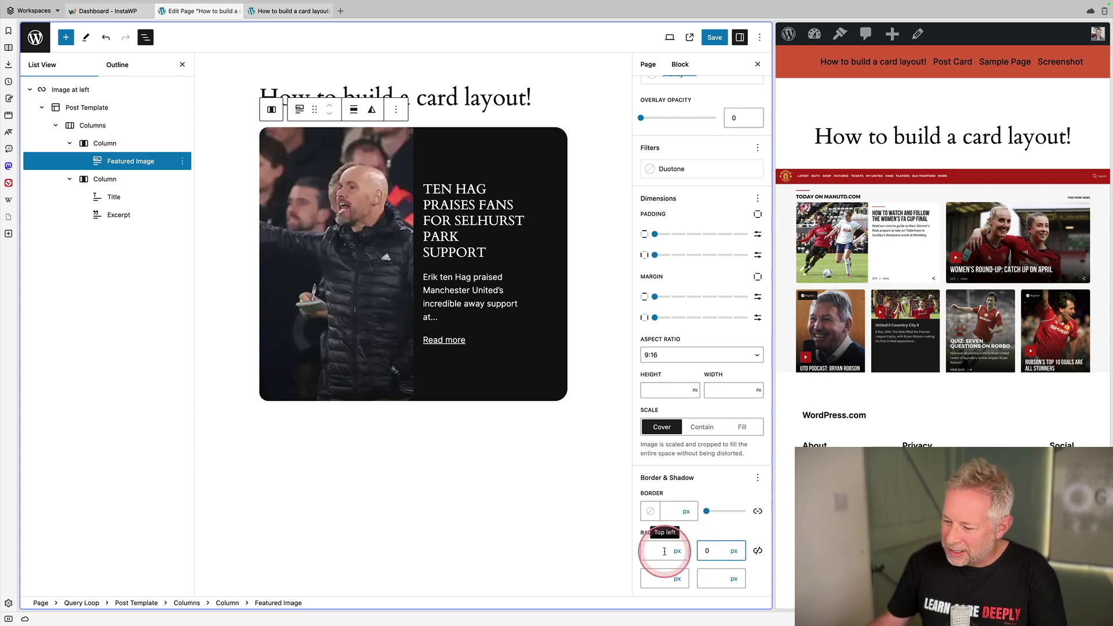
{"action": "left_click", "coordinate": [696, 554]}
{"action": "left_click", "coordinate": [655, 573]}
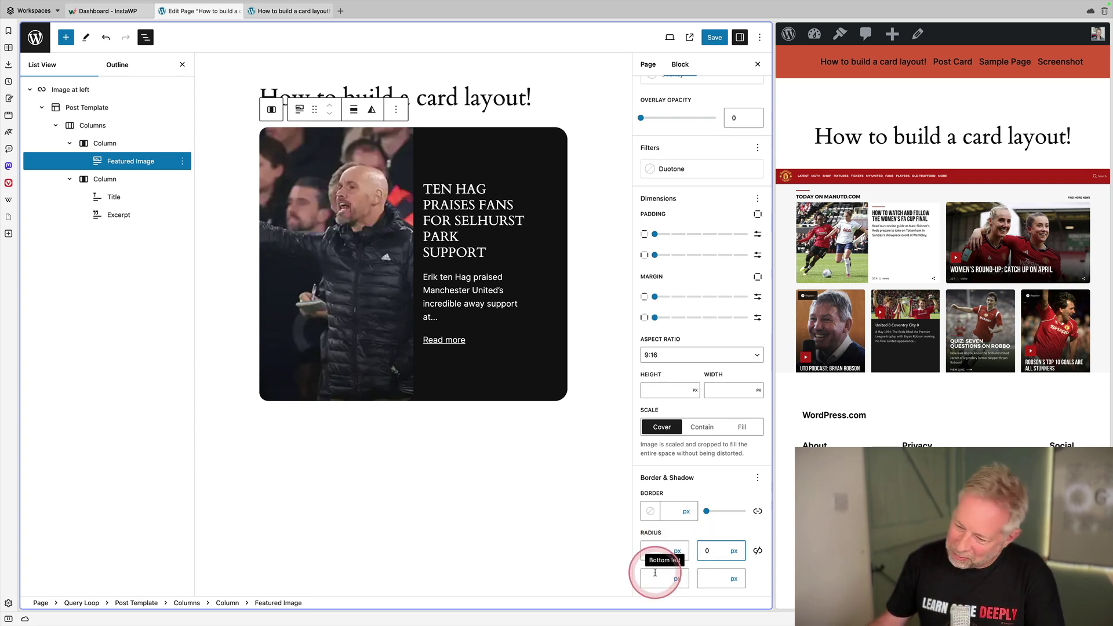
{"action": "left_click", "coordinate": [707, 574]}
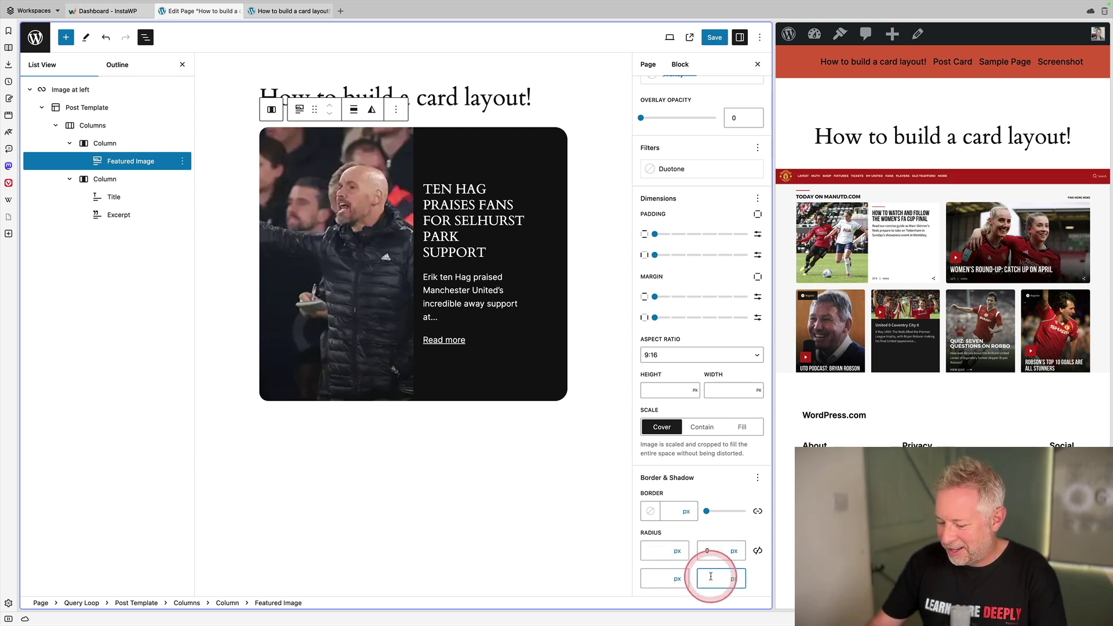
{"action": "type", "text": "0"}
{"action": "left_click", "coordinate": [409, 149]}
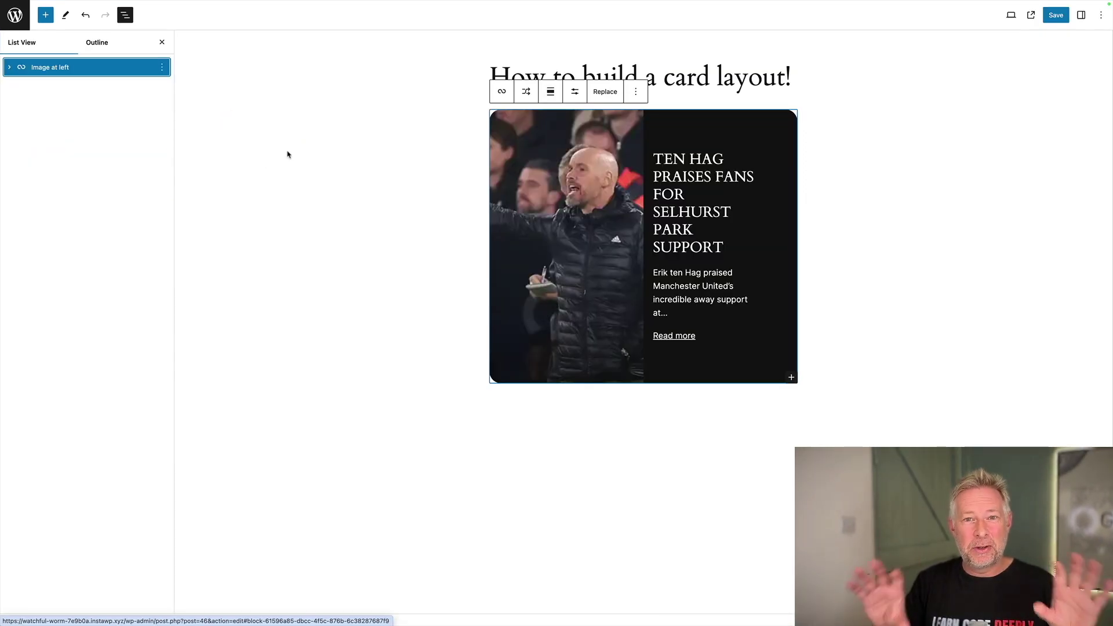
- Insert a Grid block before the Image at left card using /grid
{"action": "left_click", "coordinate": [184, 100]}
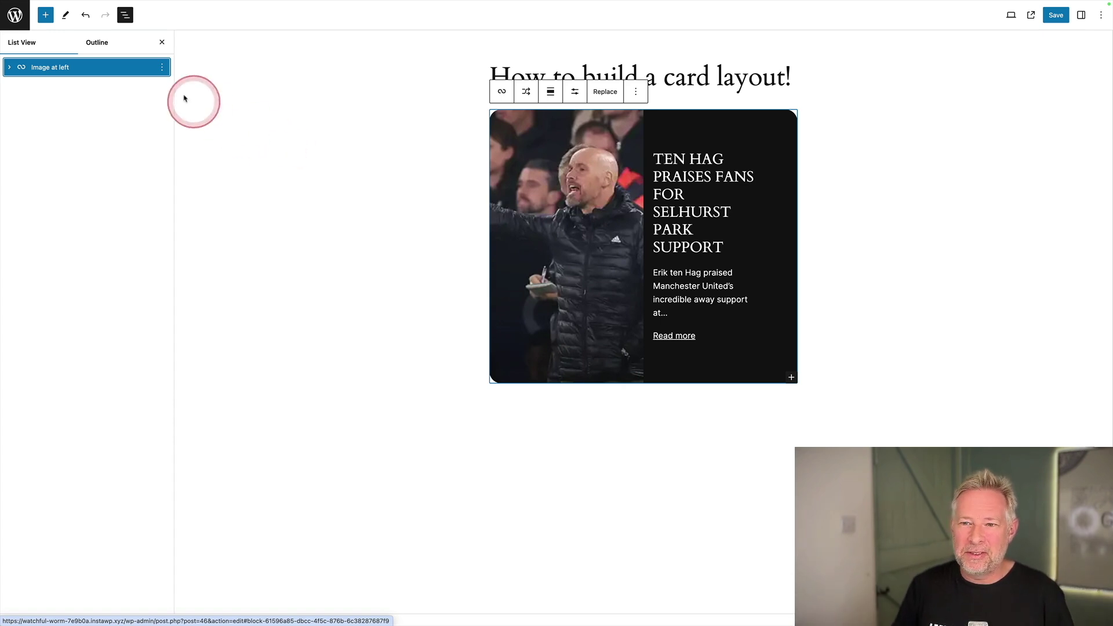
{"action": "left_click", "coordinate": [160, 70]}
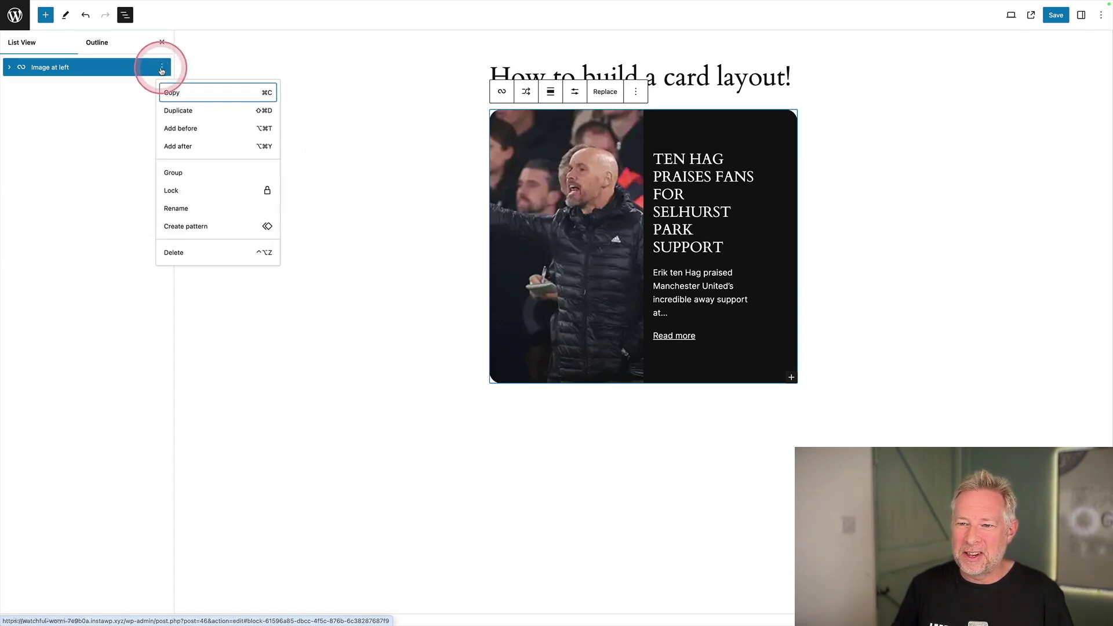
{"action": "left_click", "coordinate": [245, 128]}
{"action": "type", "text": "/"}
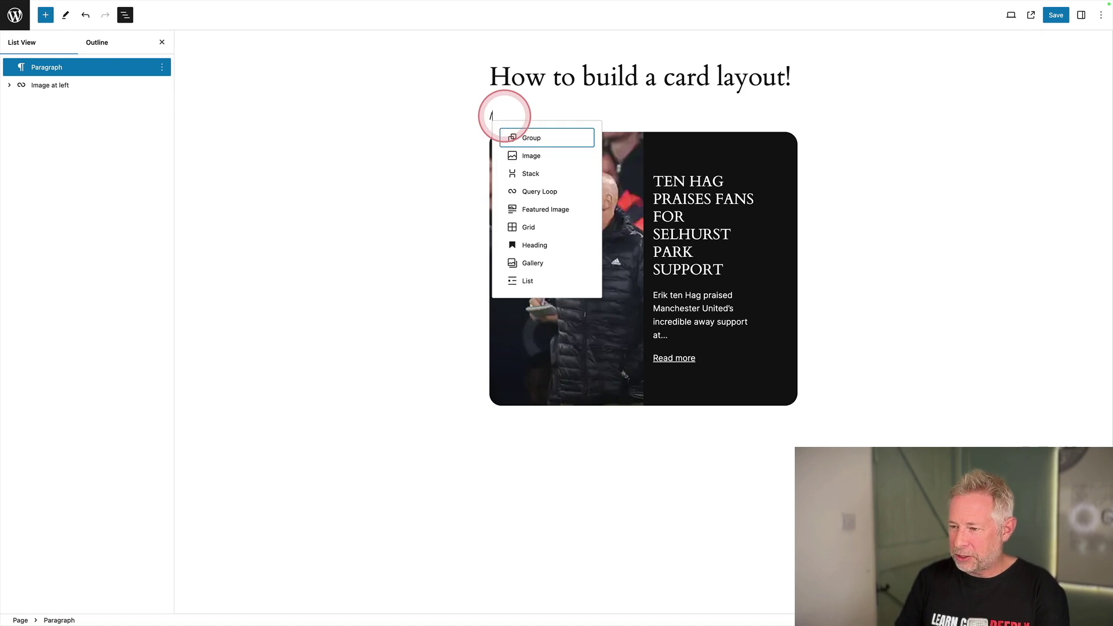
{"action": "type", "text": "grid"}
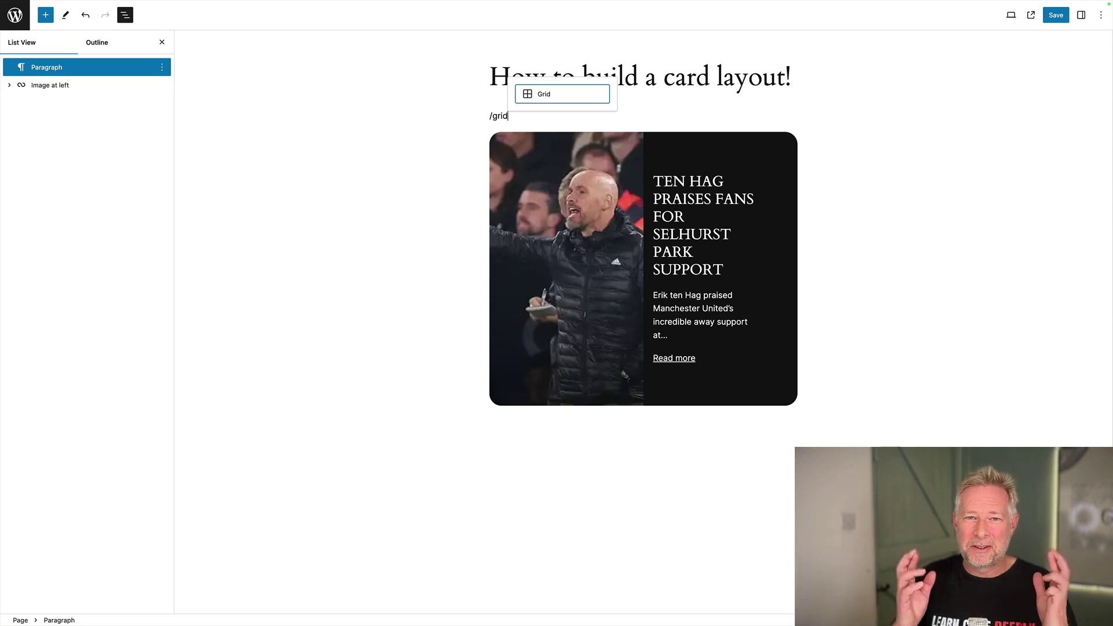
{"action": "key", "text": "Return"}
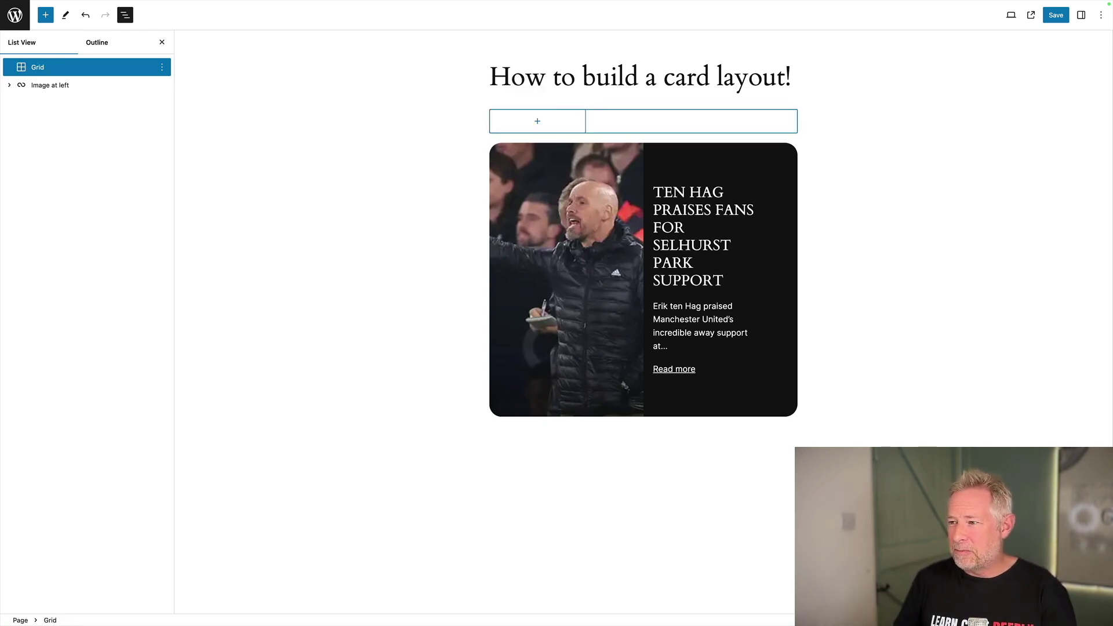
- Set the Grid to a Manual layout with 2 columns and wide alignment
{"action": "left_click", "coordinate": [1080, 15]}
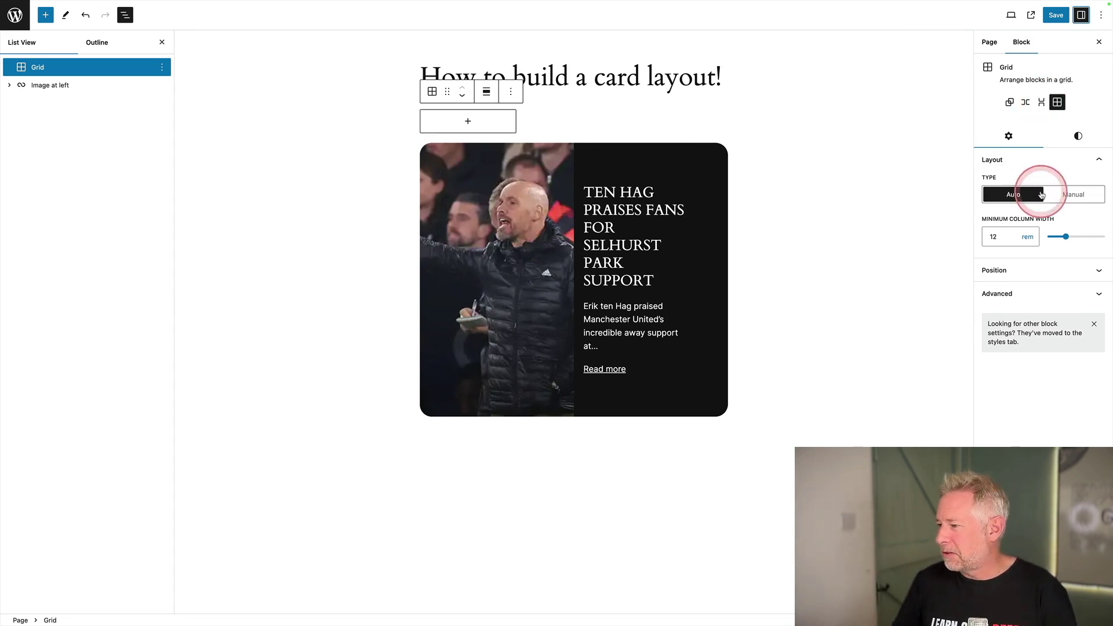
{"action": "left_click", "coordinate": [1069, 194]}
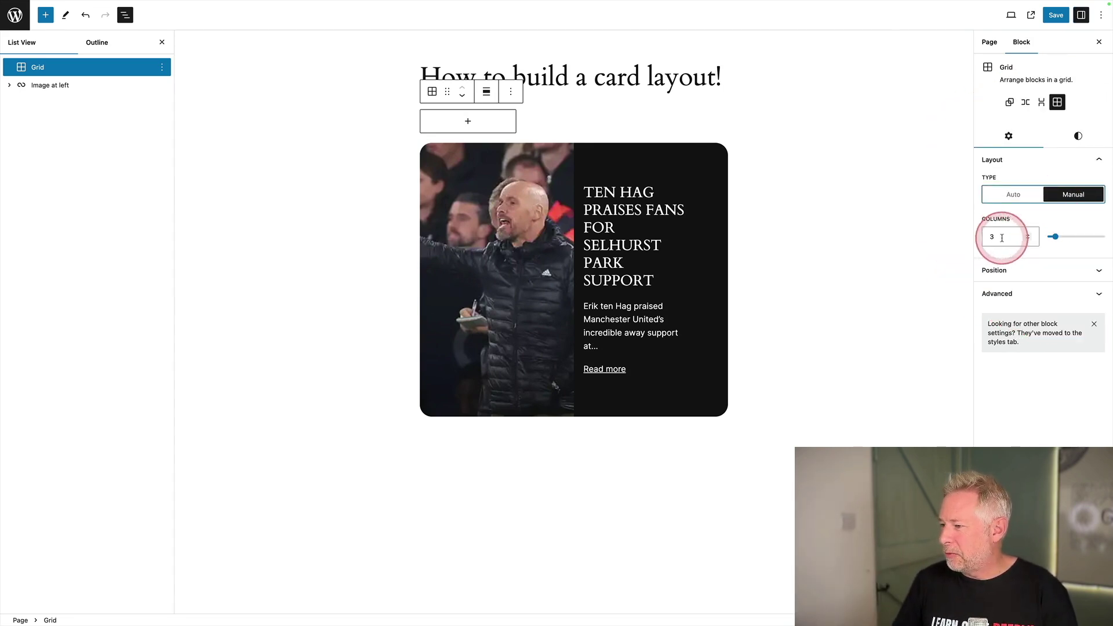
{"action": "left_click_drag", "start_coordinate": [1001, 237], "coordinate": [983, 238]}
{"action": "type", "text": "2"}
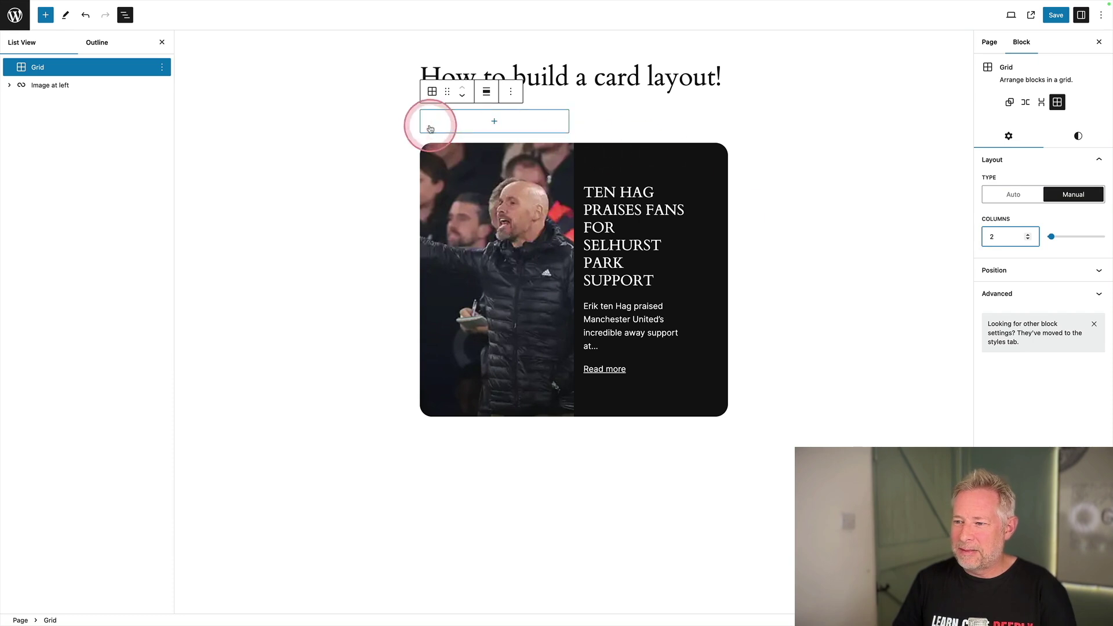
{"action": "left_click", "coordinate": [486, 91]}
{"action": "left_click", "coordinate": [504, 137]}
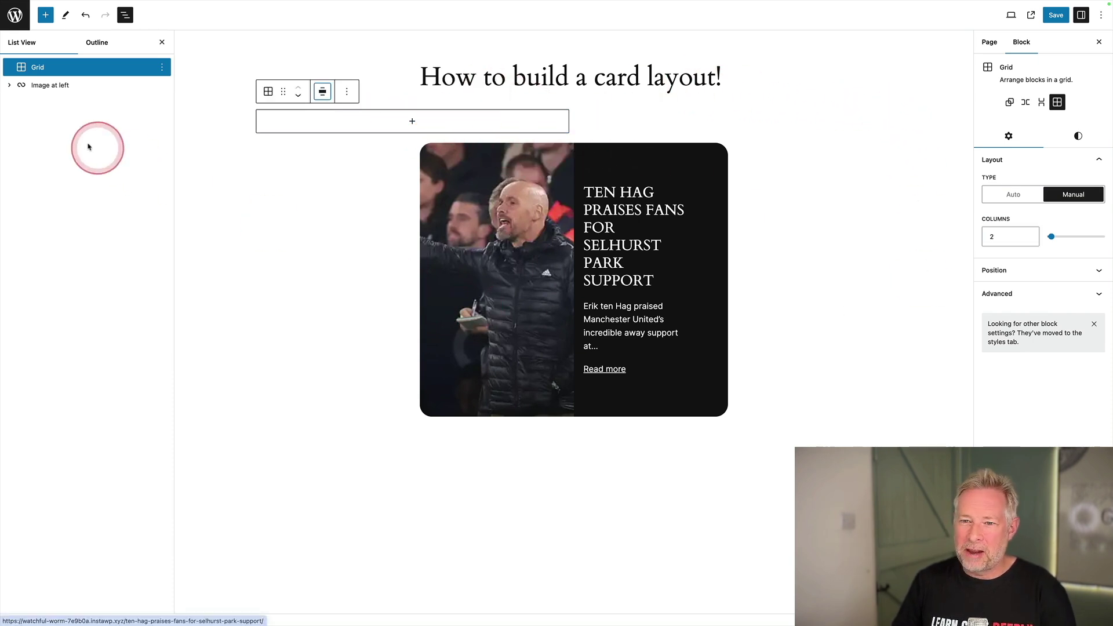
- Move the 'Image at left' Query Loop into the Grid, duplicate it, and select the copy
{"action": "left_click", "coordinate": [50, 85]}
{"action": "left_click_drag", "start_coordinate": [49, 86], "coordinate": [67, 71]}
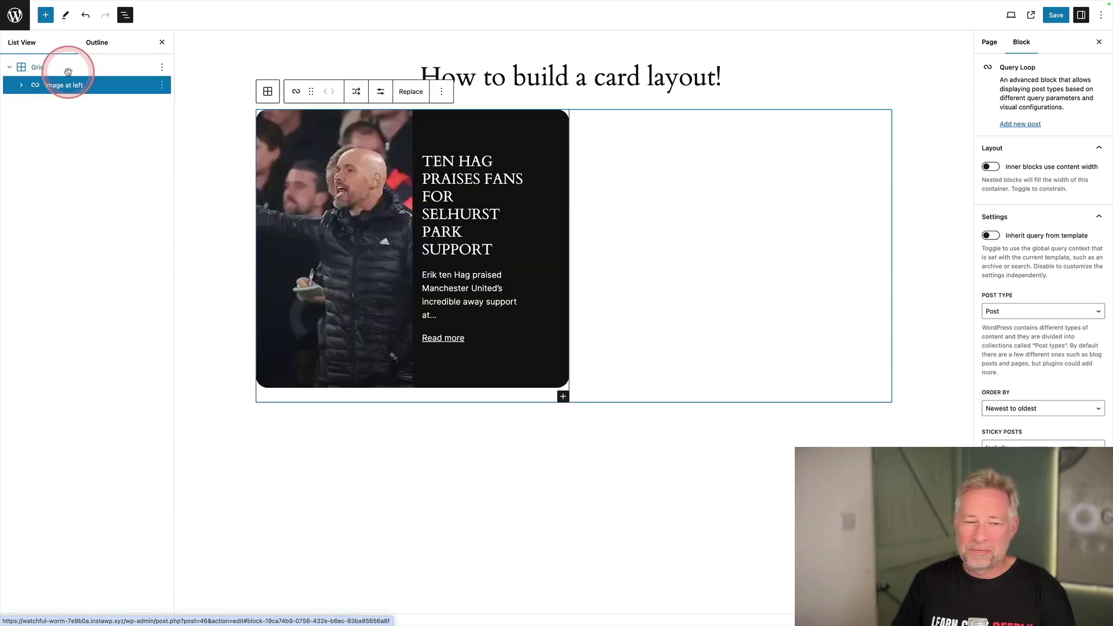
{"action": "left_click", "coordinate": [162, 87]}
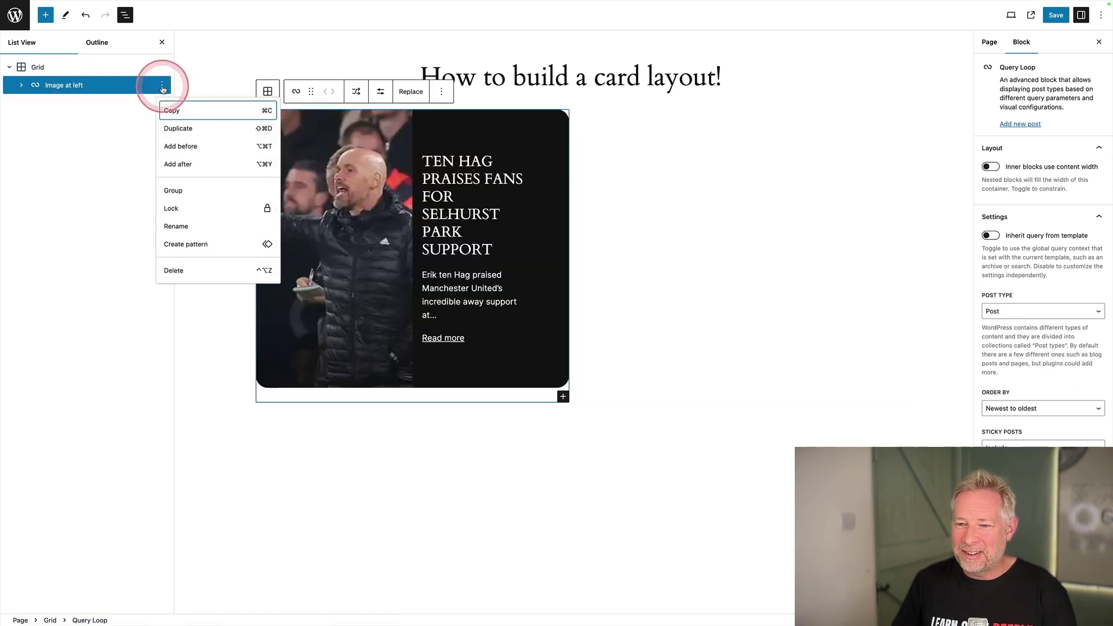
{"action": "left_click", "coordinate": [178, 129]}
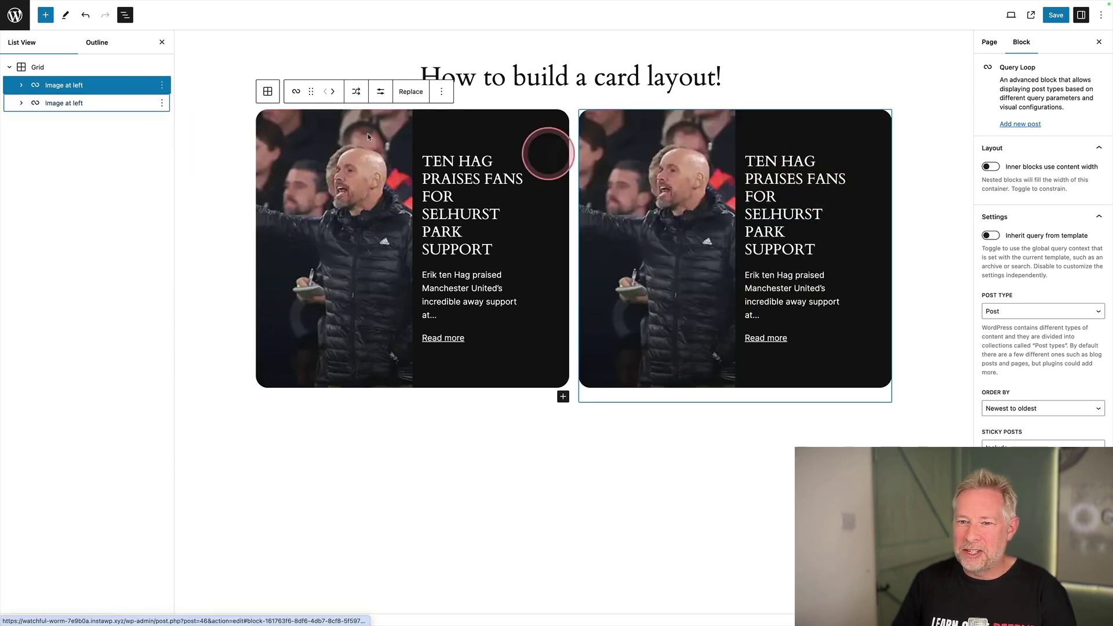
{"action": "left_click", "coordinate": [55, 122]}
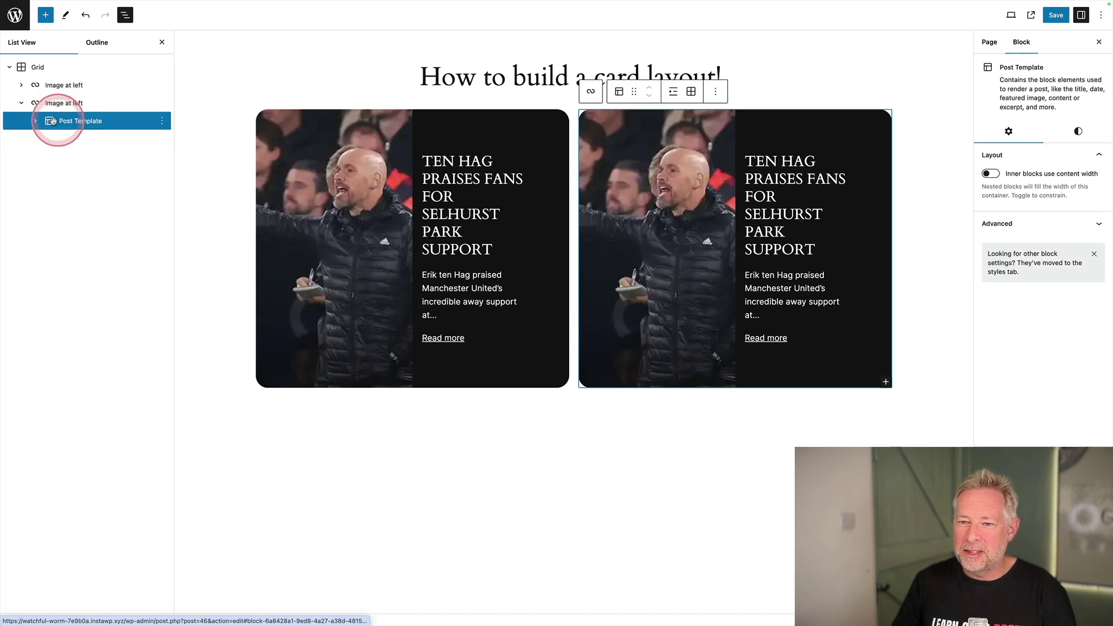
{"action": "left_click", "coordinate": [36, 122]}
{"action": "left_click", "coordinate": [52, 103]}
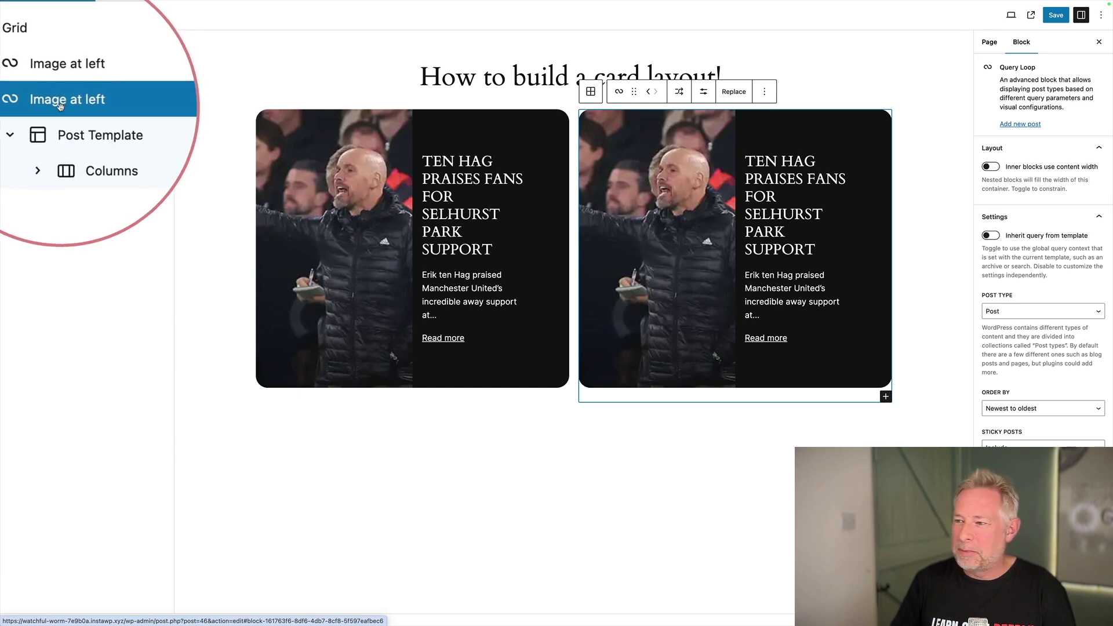
- Set the second Query Loop's offset to 1 so it shows the next post
{"action": "left_click", "coordinate": [703, 92]}
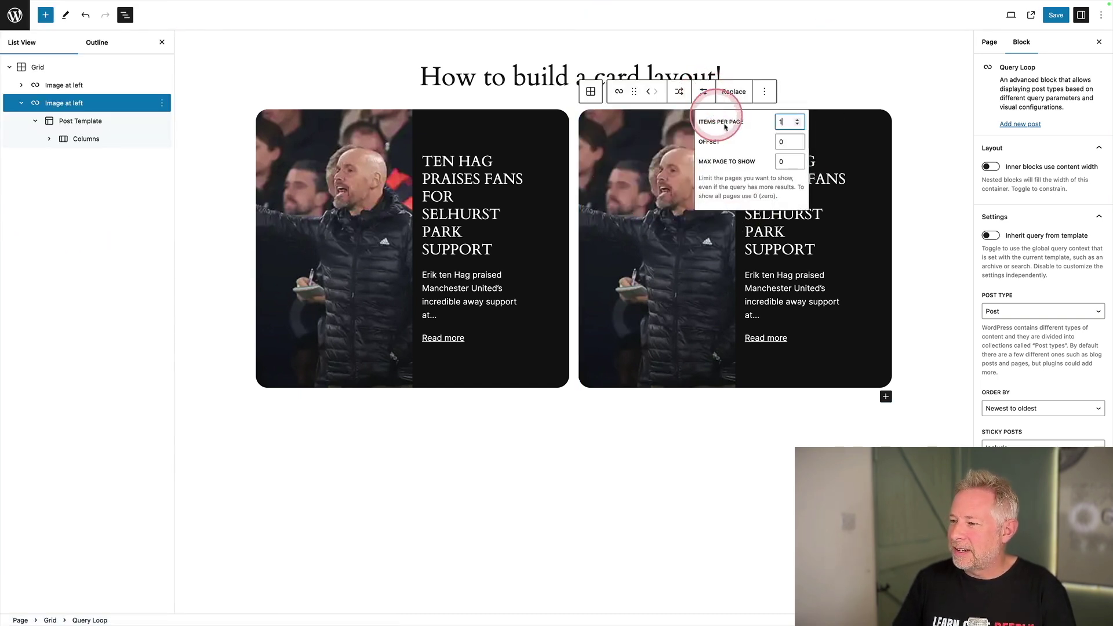
{"action": "left_click", "coordinate": [797, 139]}
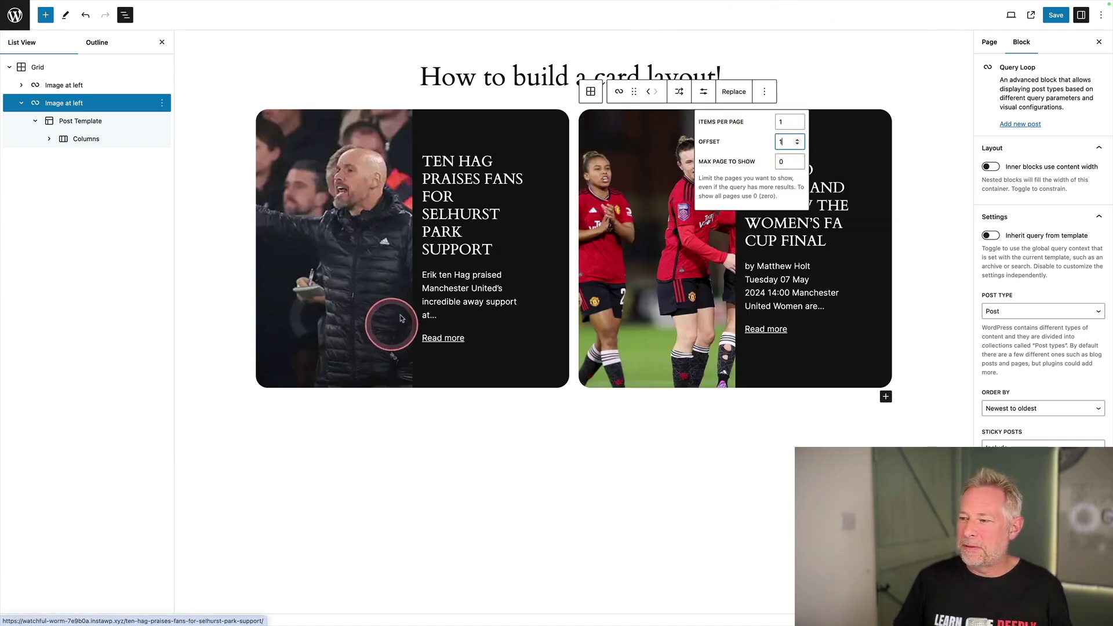
{"action": "left_click", "coordinate": [206, 286]}
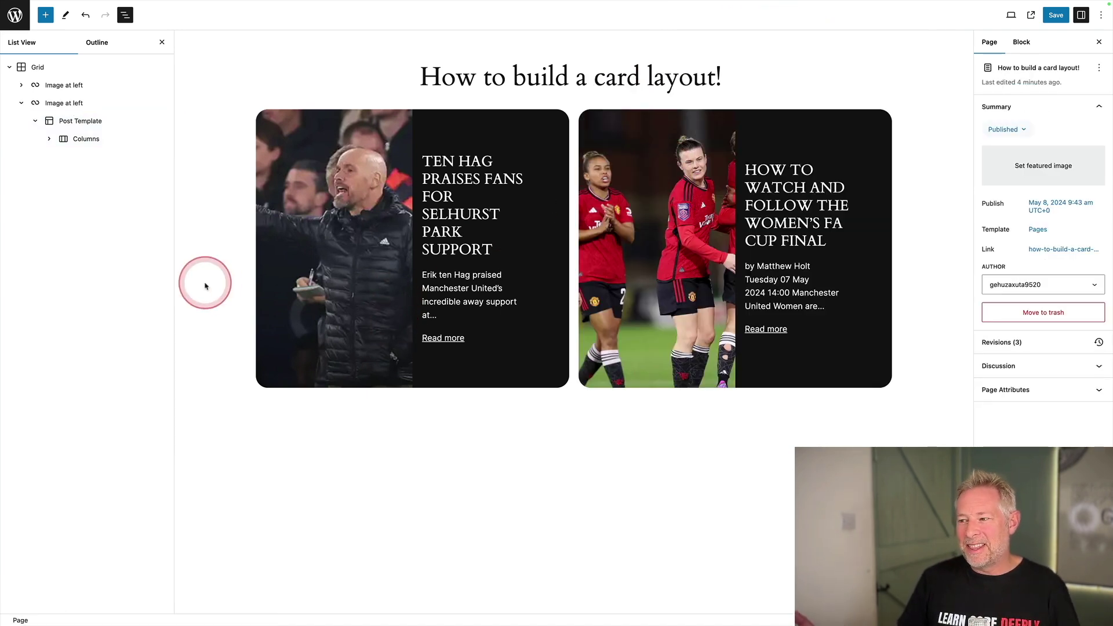